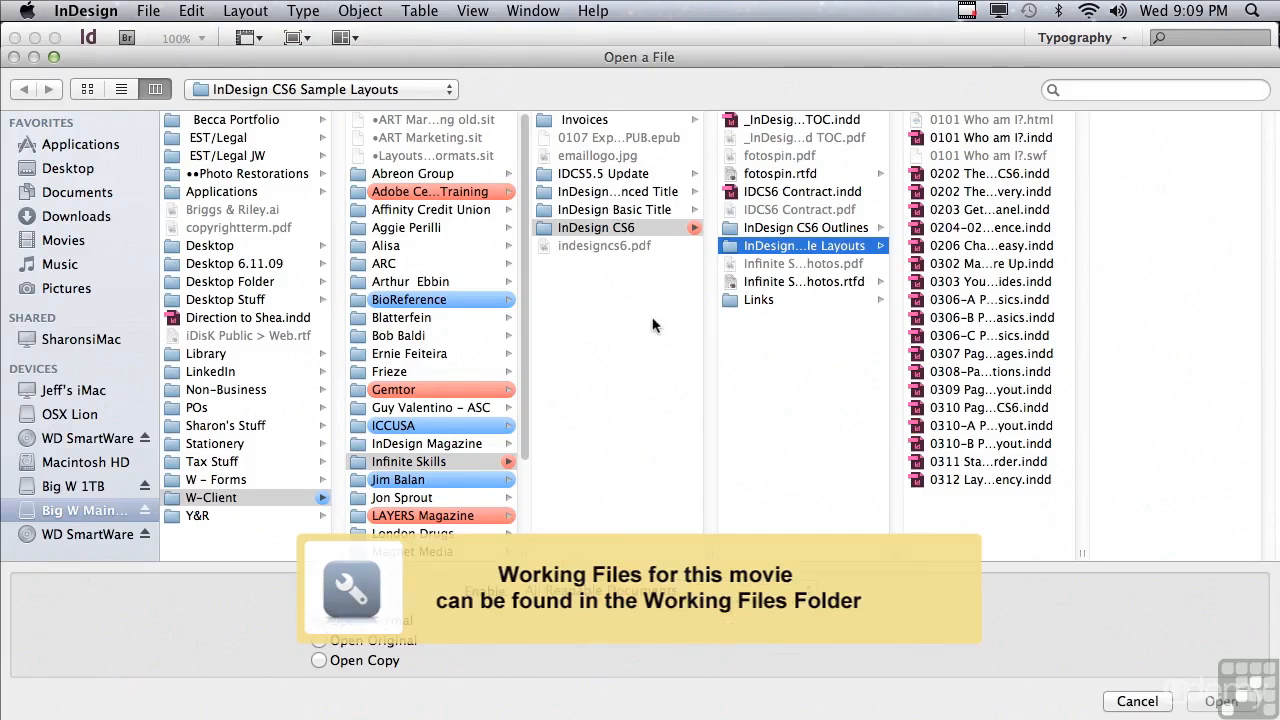
Step: Open the document 0308-Pages-Sections.indd and display its page thumbnails
click(972, 374)
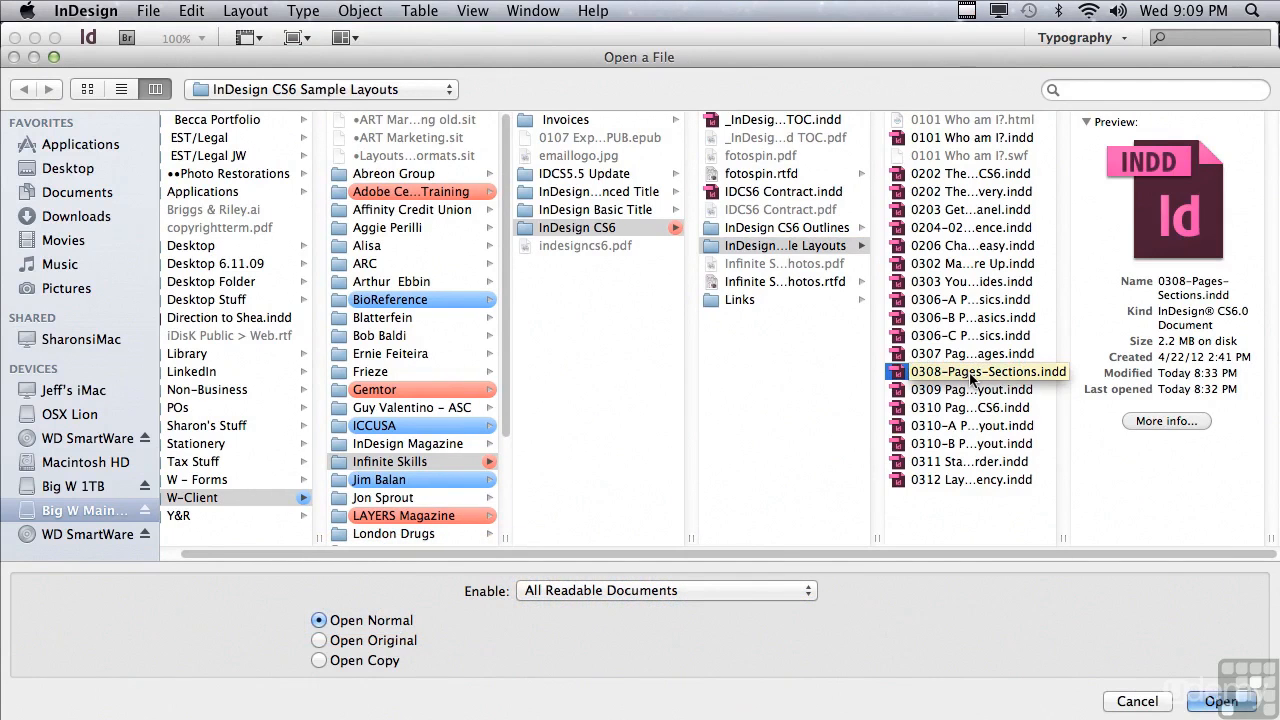
click(1218, 701)
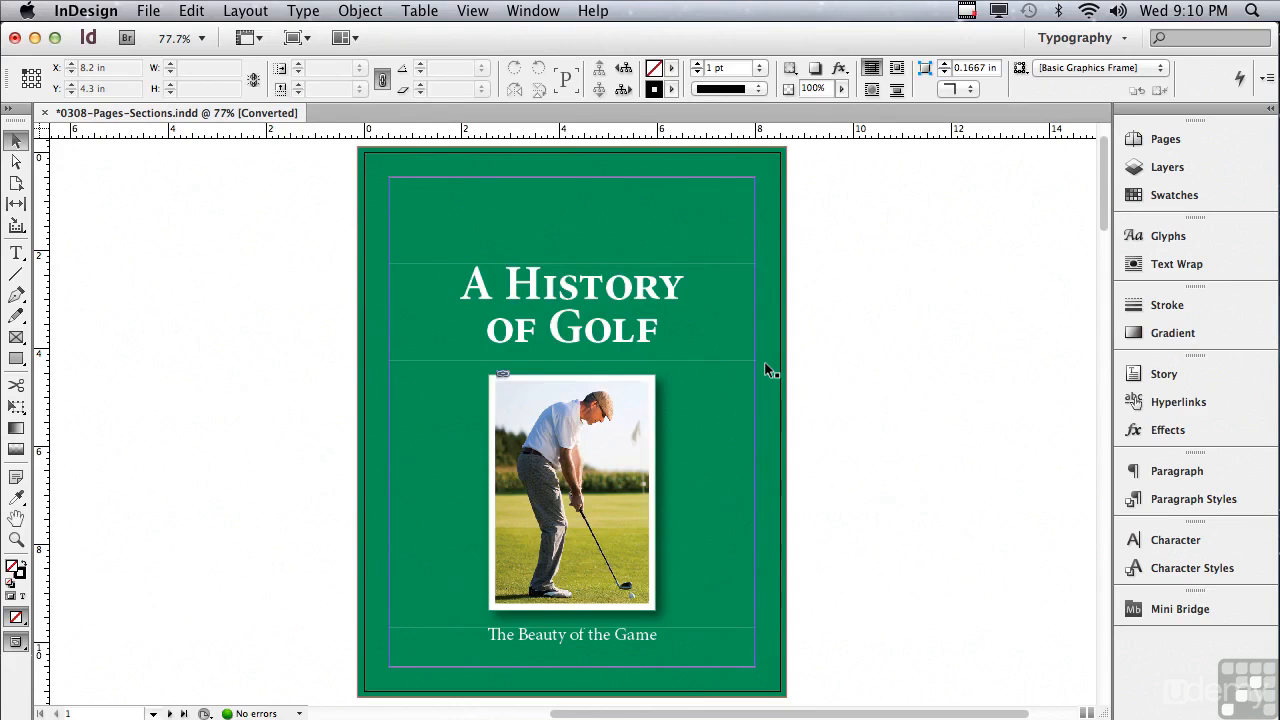
click(1137, 145)
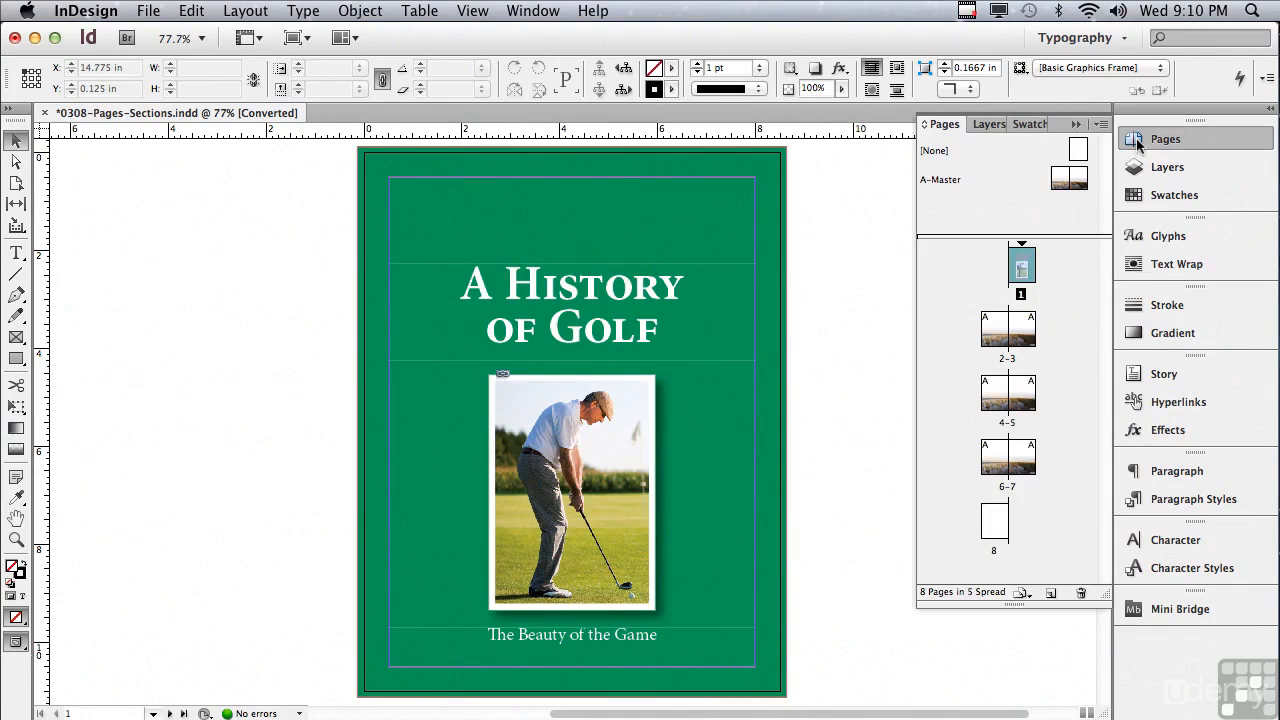
Step: Start the document's page numbering at 27 from the cover page, and view the first inside spread
click(1102, 125)
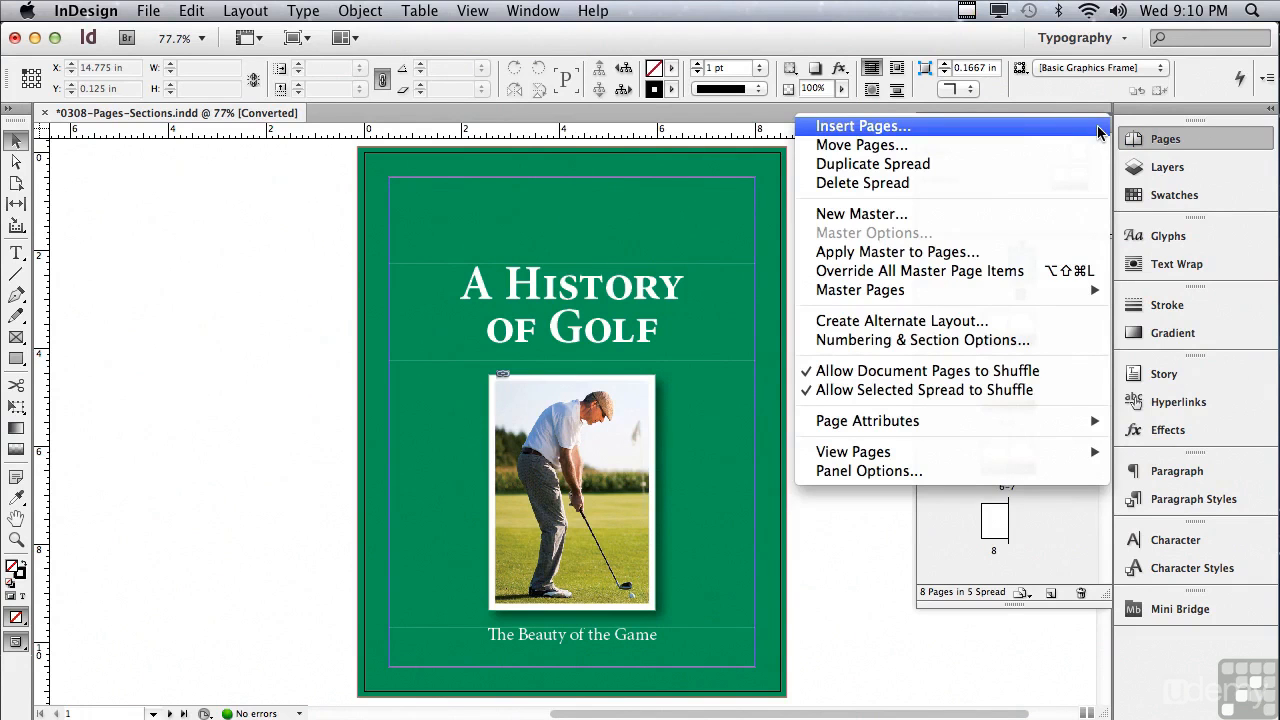
click(1008, 342)
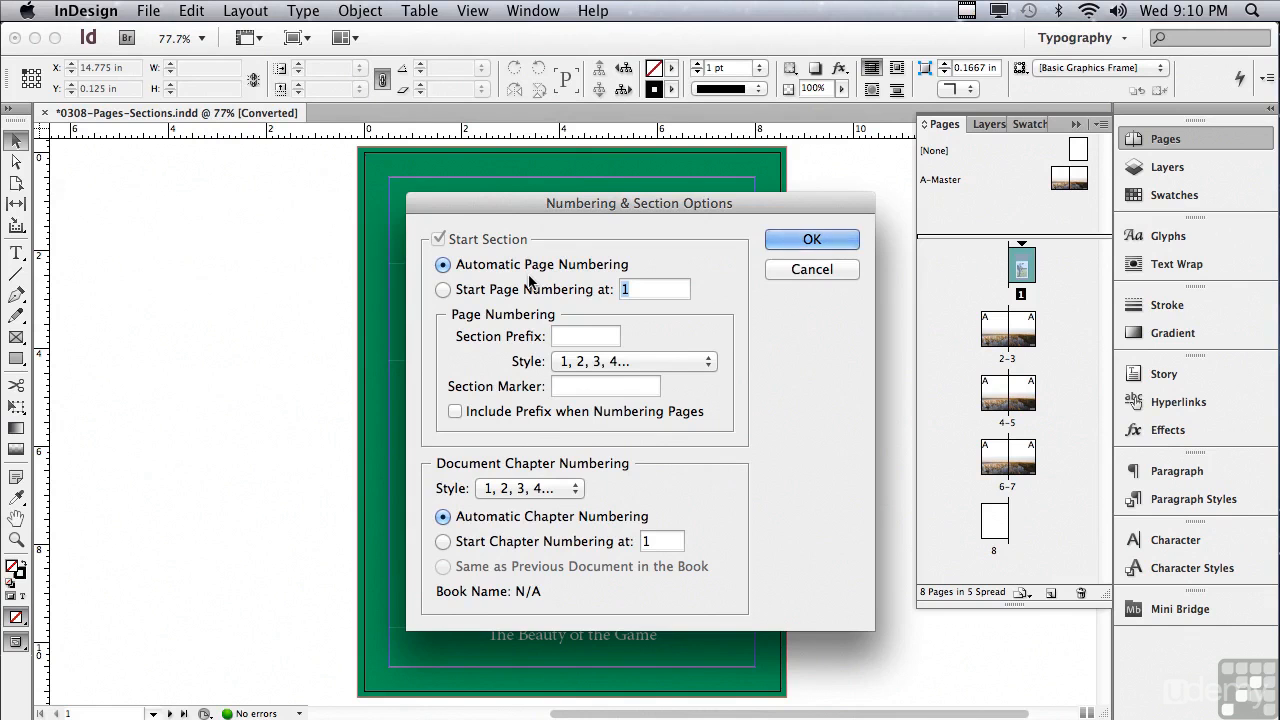
drag(488, 208, 859, 247)
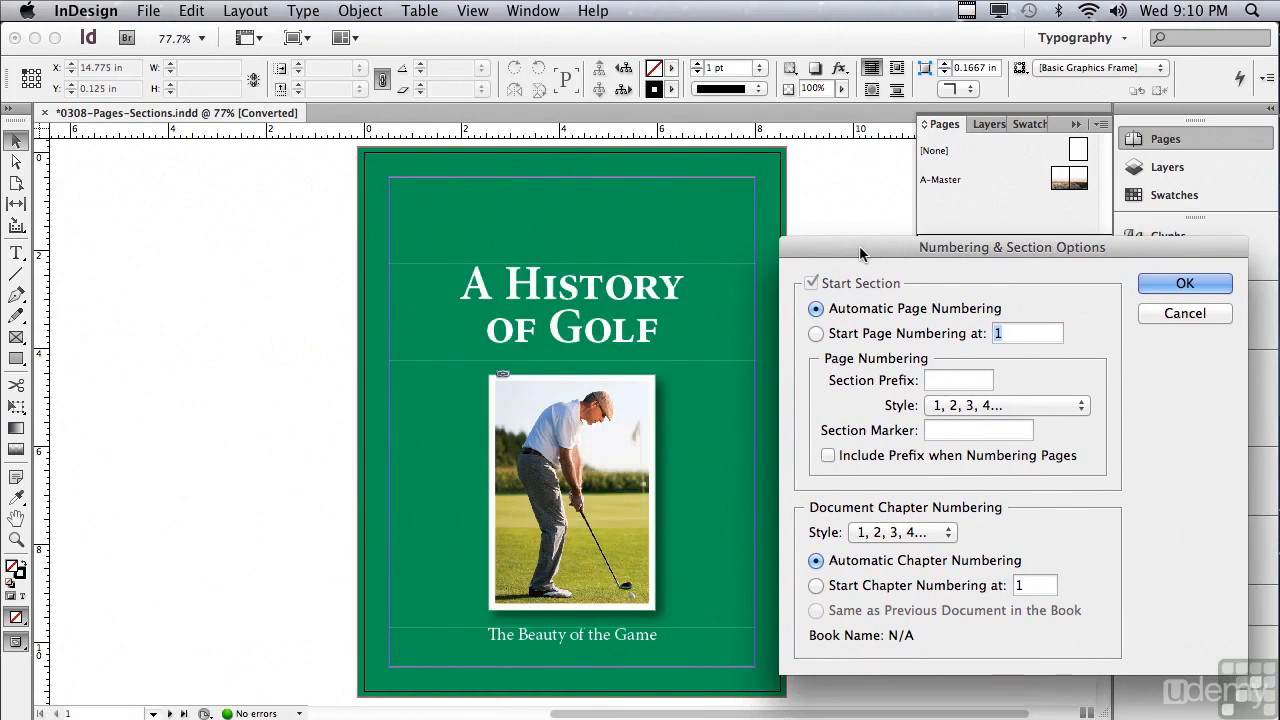
drag(859, 250, 538, 213)
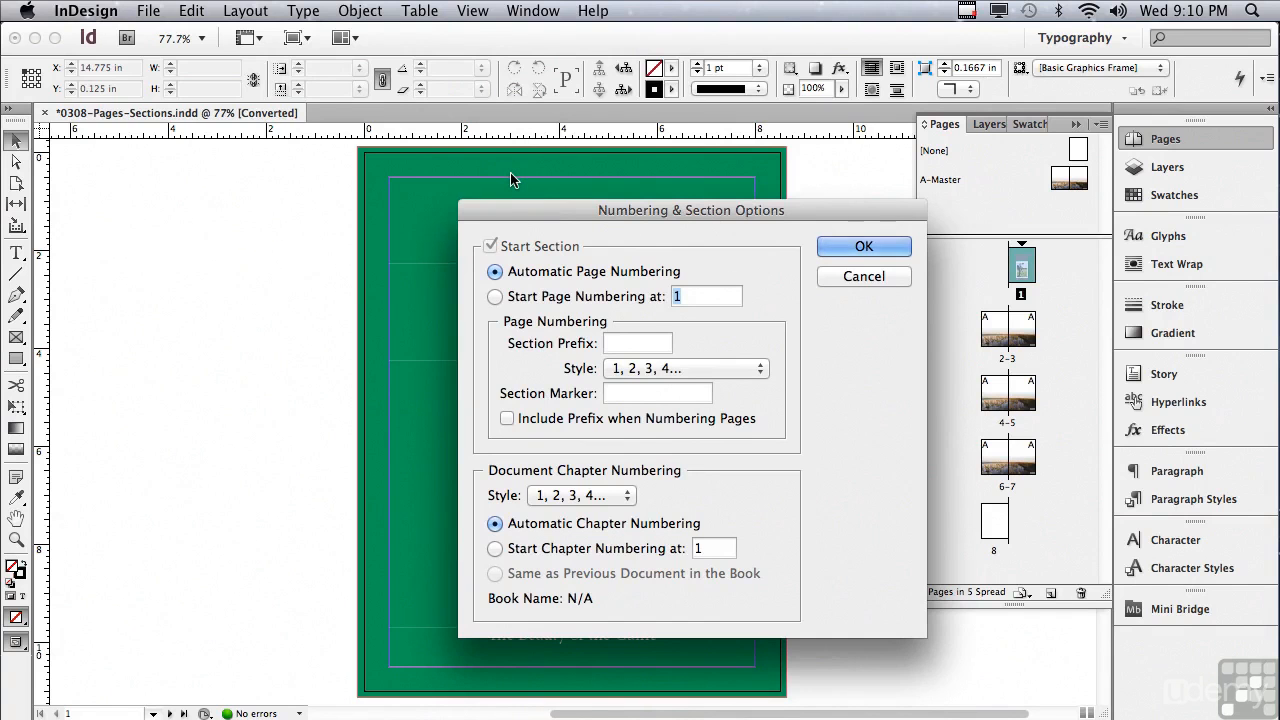
click(494, 298)
text(2)
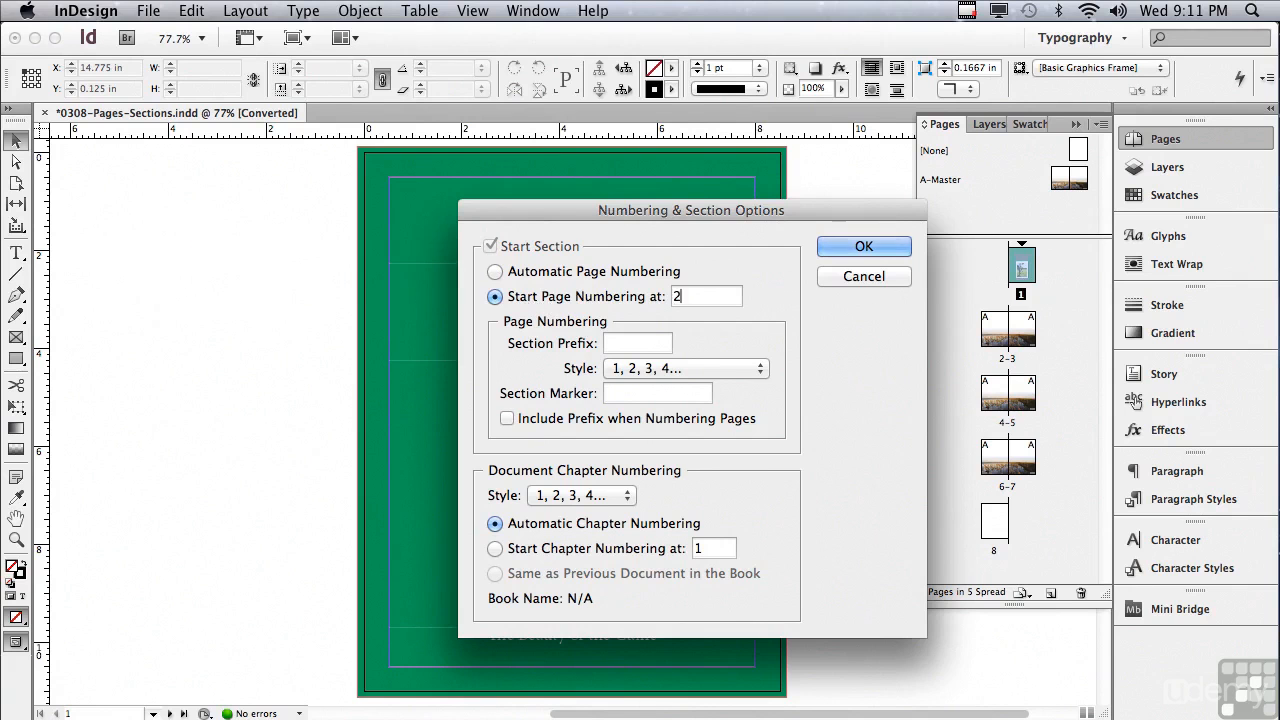
text(7)
click(832, 248)
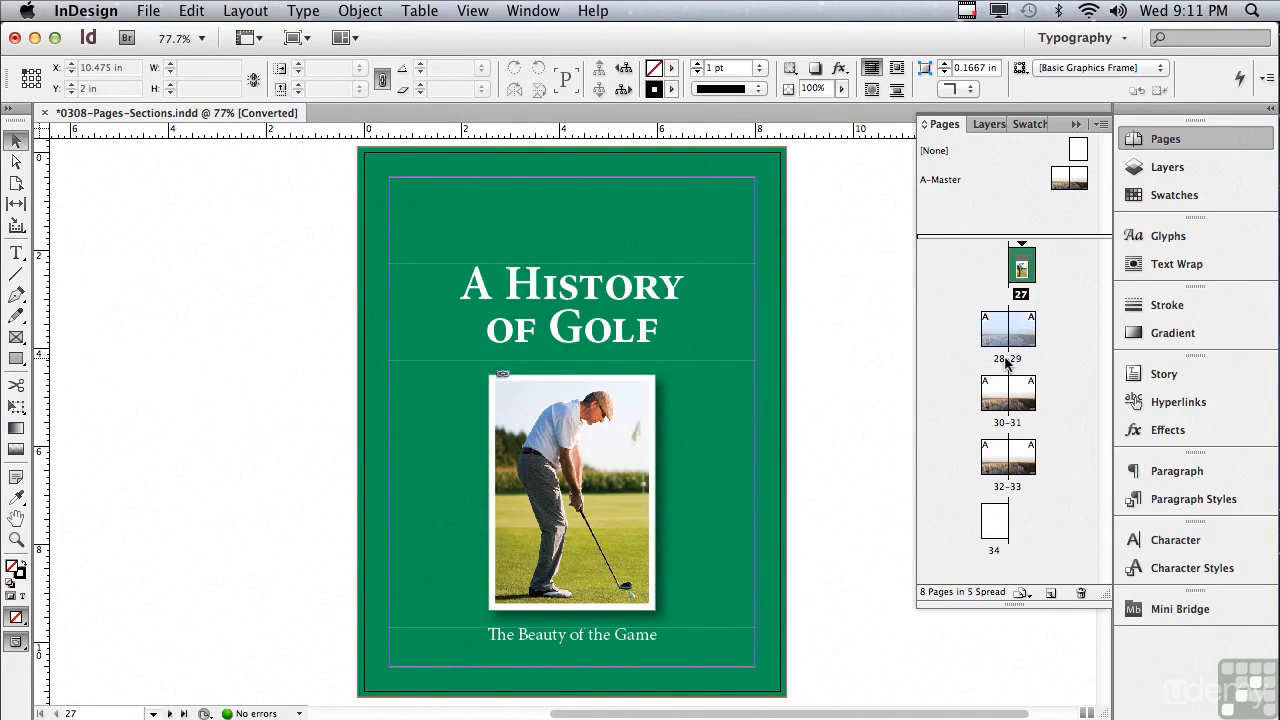
double_click(1007, 360)
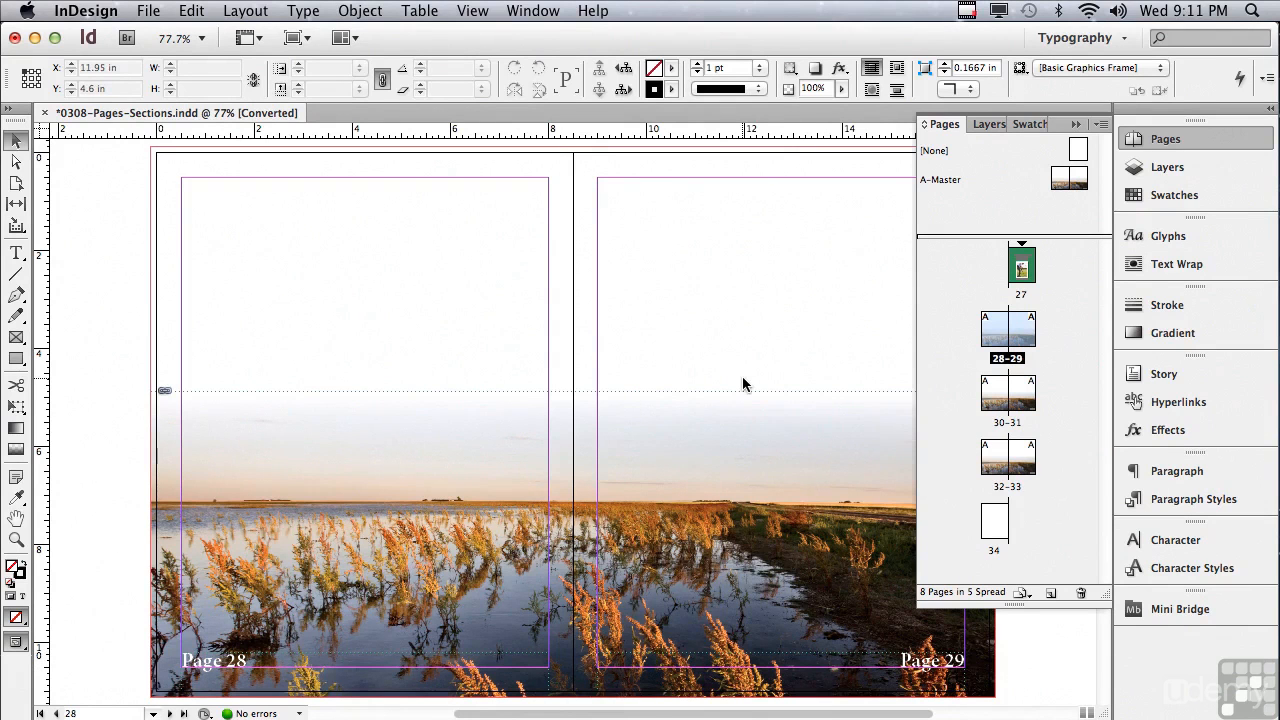
Step: Edit the cover page's section to start numbering at 1 with the prefix "A-" included in the page numbers
double_click(1022, 263)
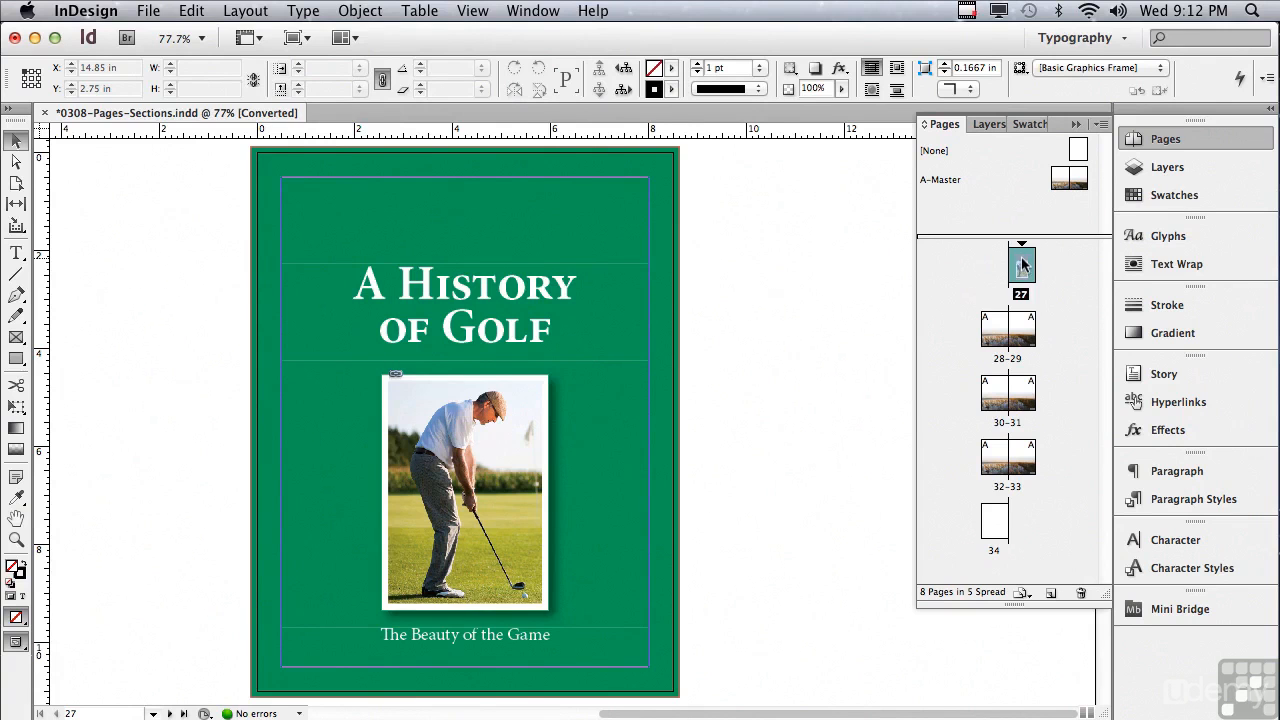
double_click(1021, 248)
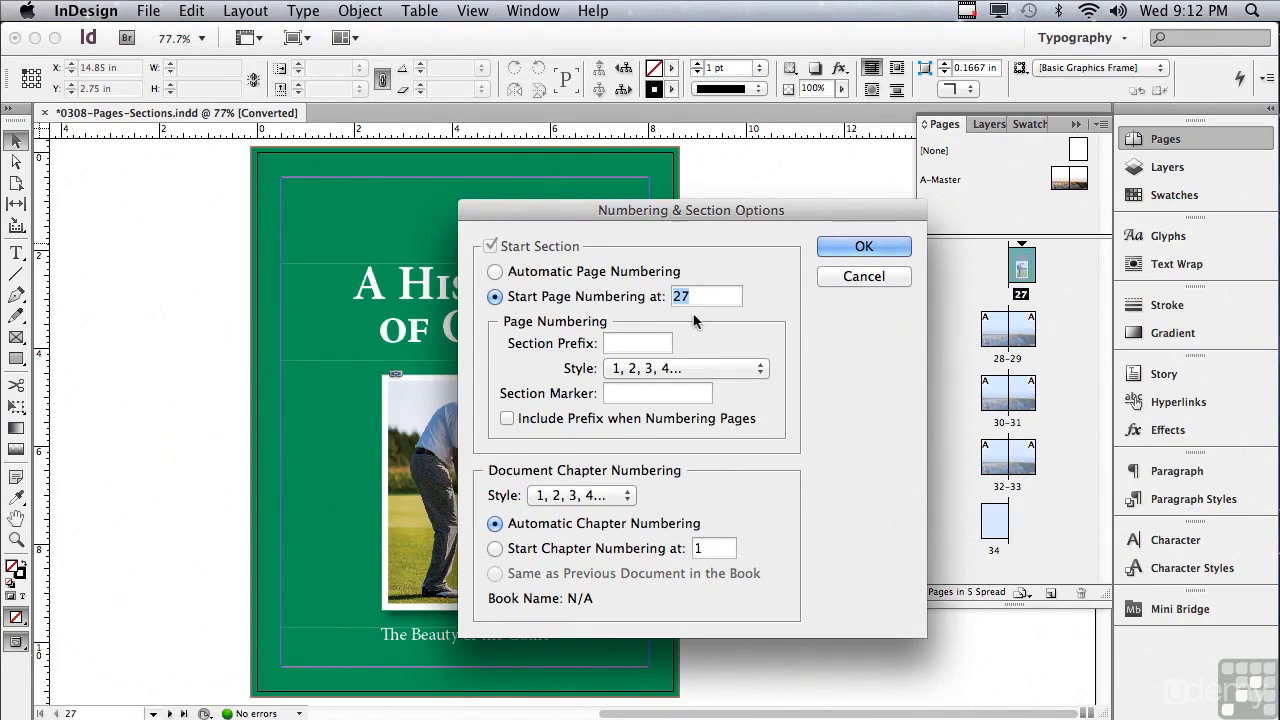
text(1)
click(636, 350)
text(A-)
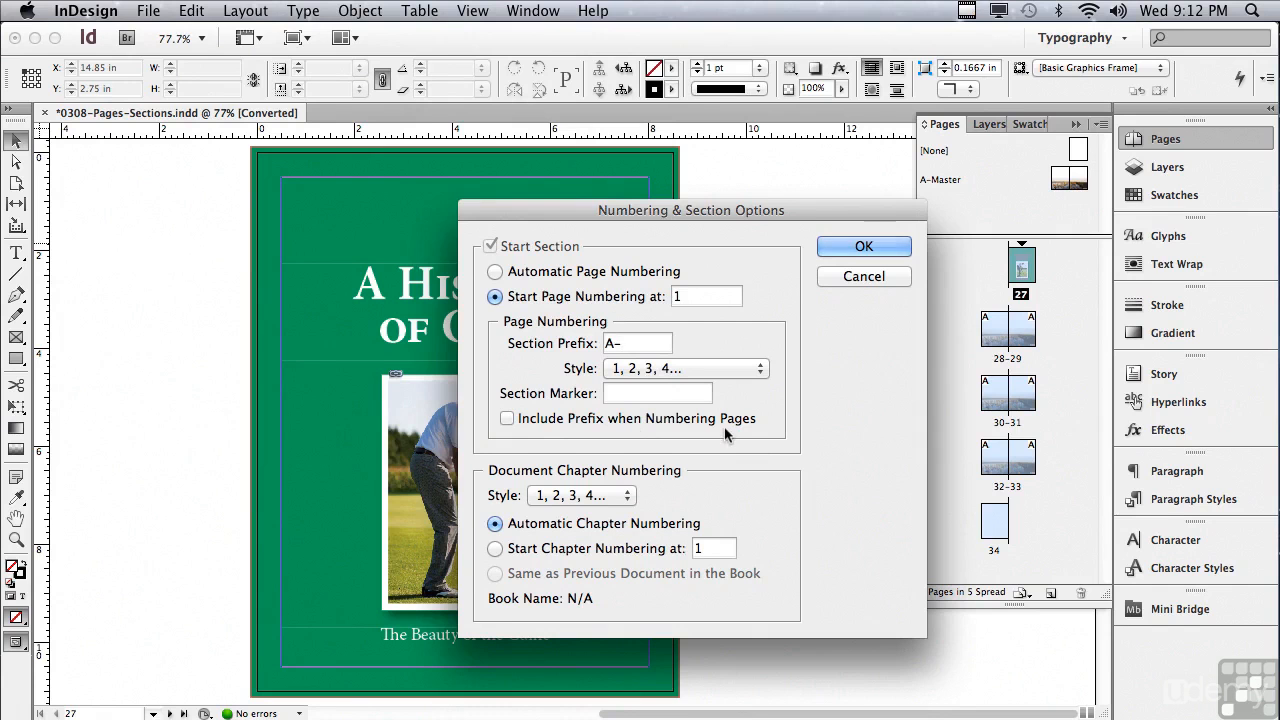
click(507, 420)
click(860, 250)
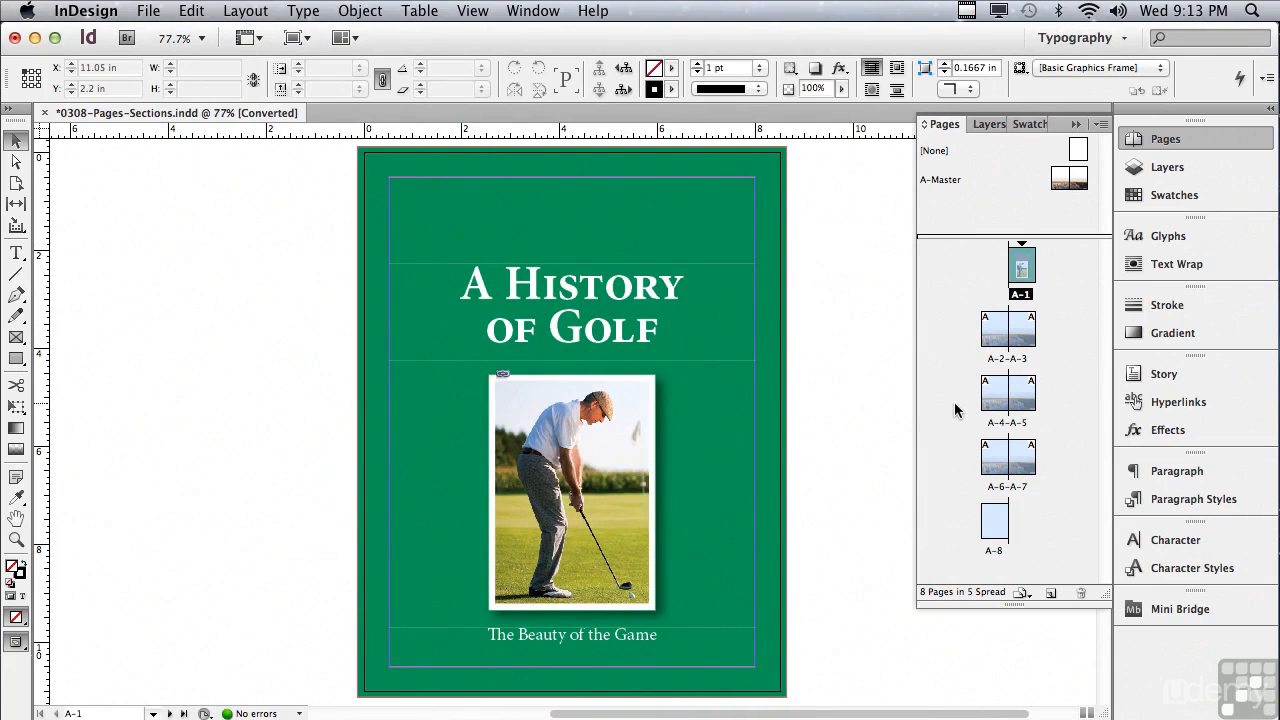
Step: Start a new section at page A-5, numbered from 1 with the prefix "B-" included in the page numbers
double_click(1019, 400)
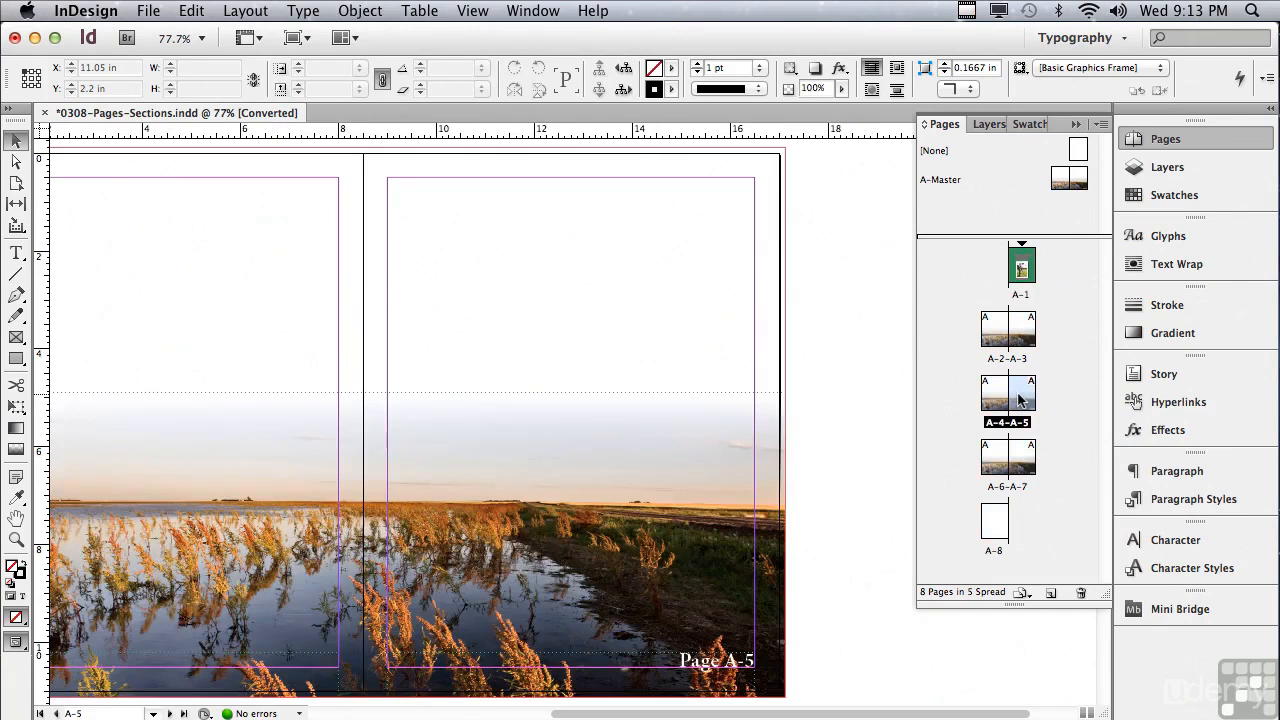
click(1100, 126)
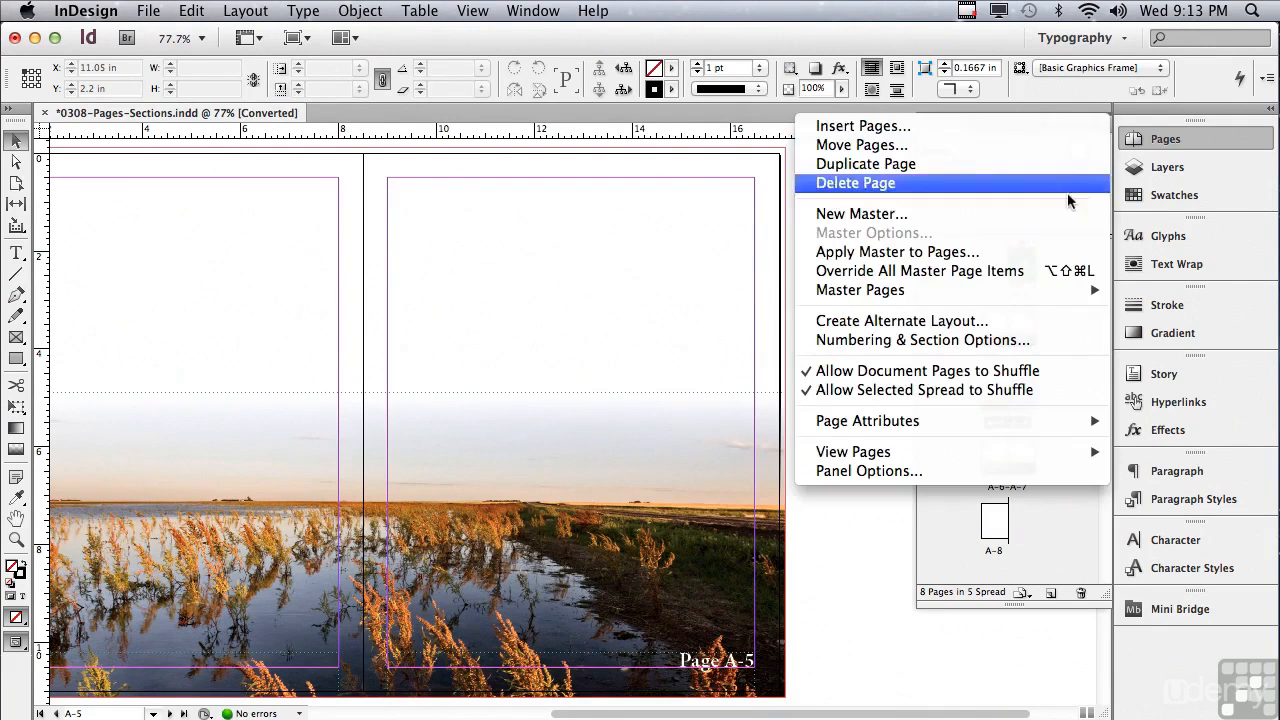
click(1013, 340)
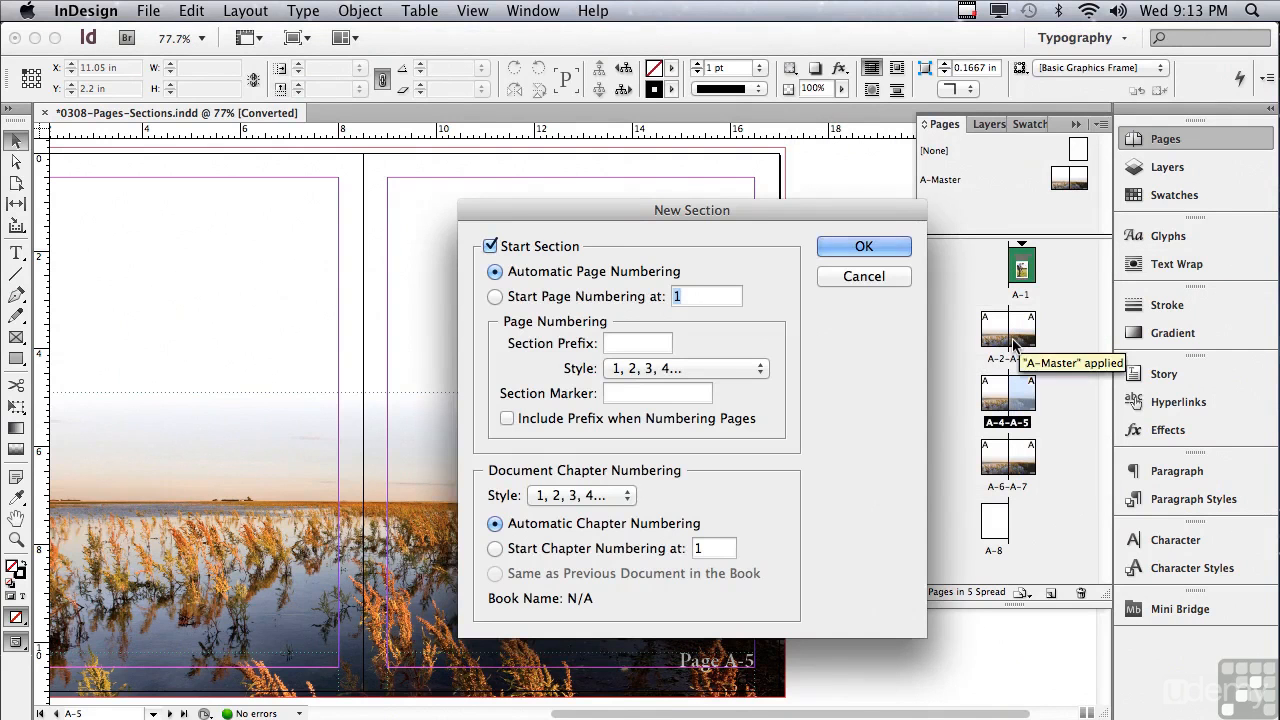
click(495, 297)
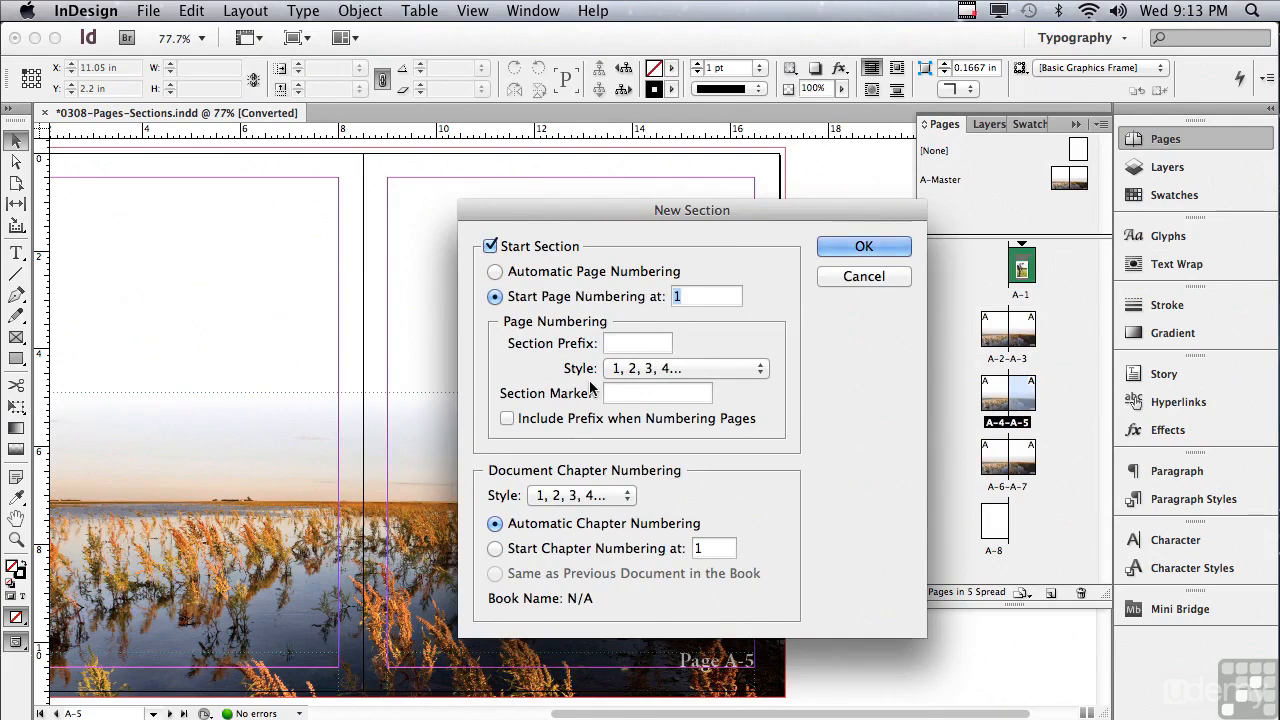
click(620, 346)
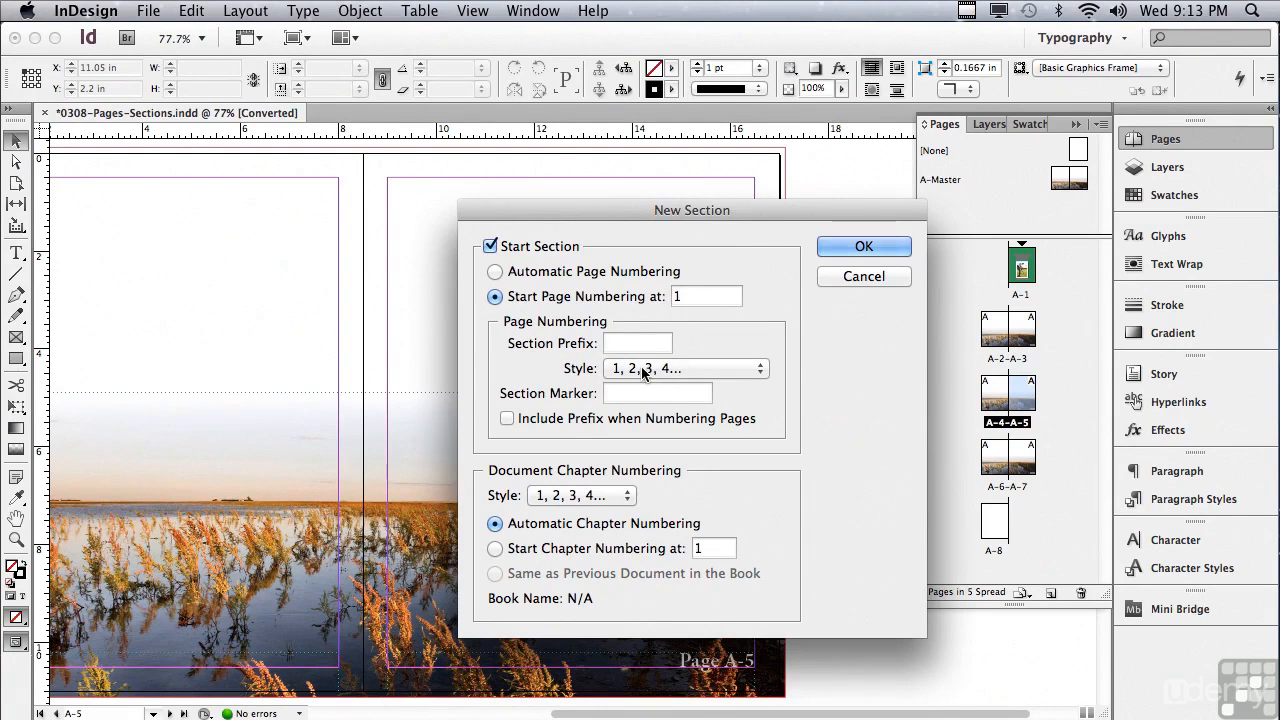
text(B-)
click(507, 418)
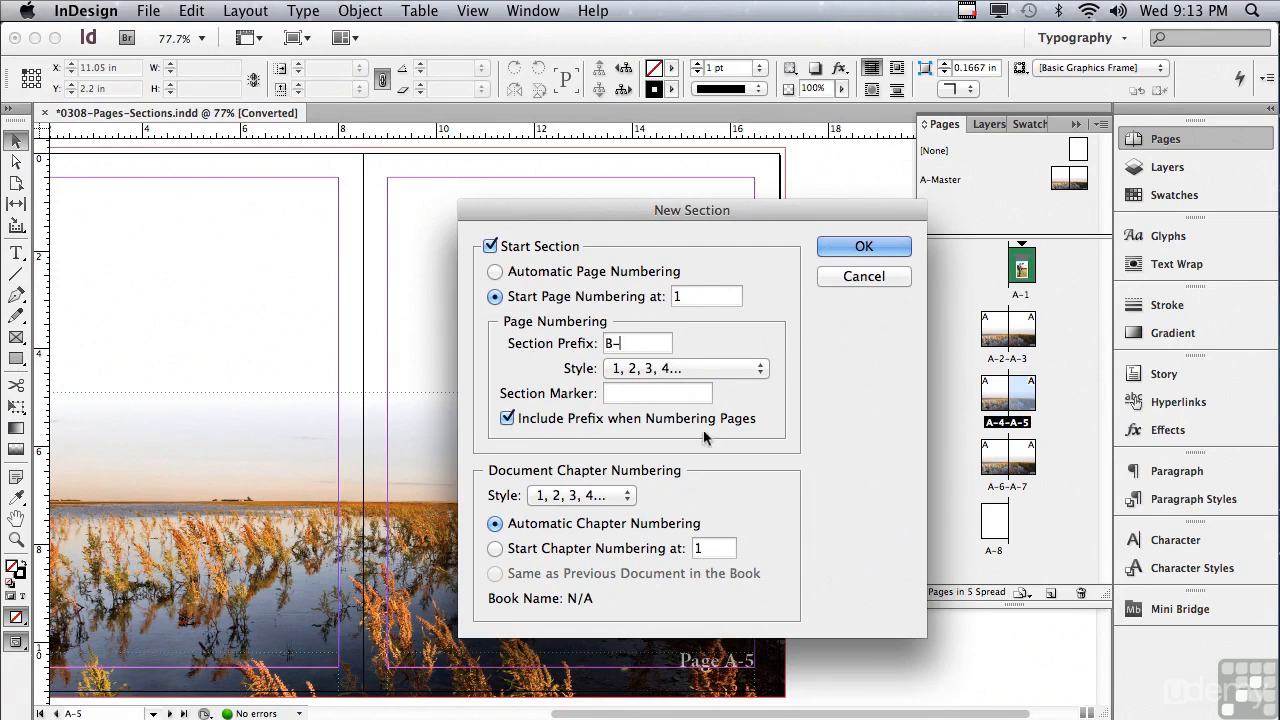
click(835, 246)
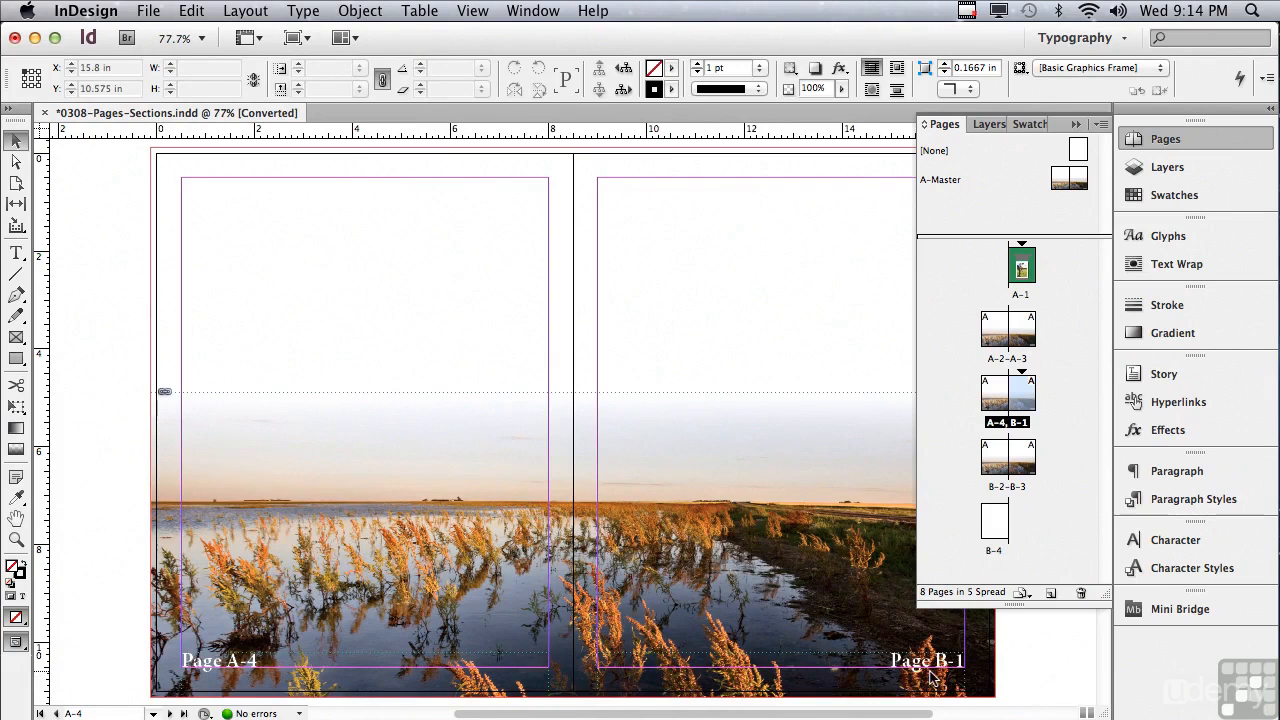
Step: View the pages that follow in section B and examine their page numbers
double_click(998, 462)
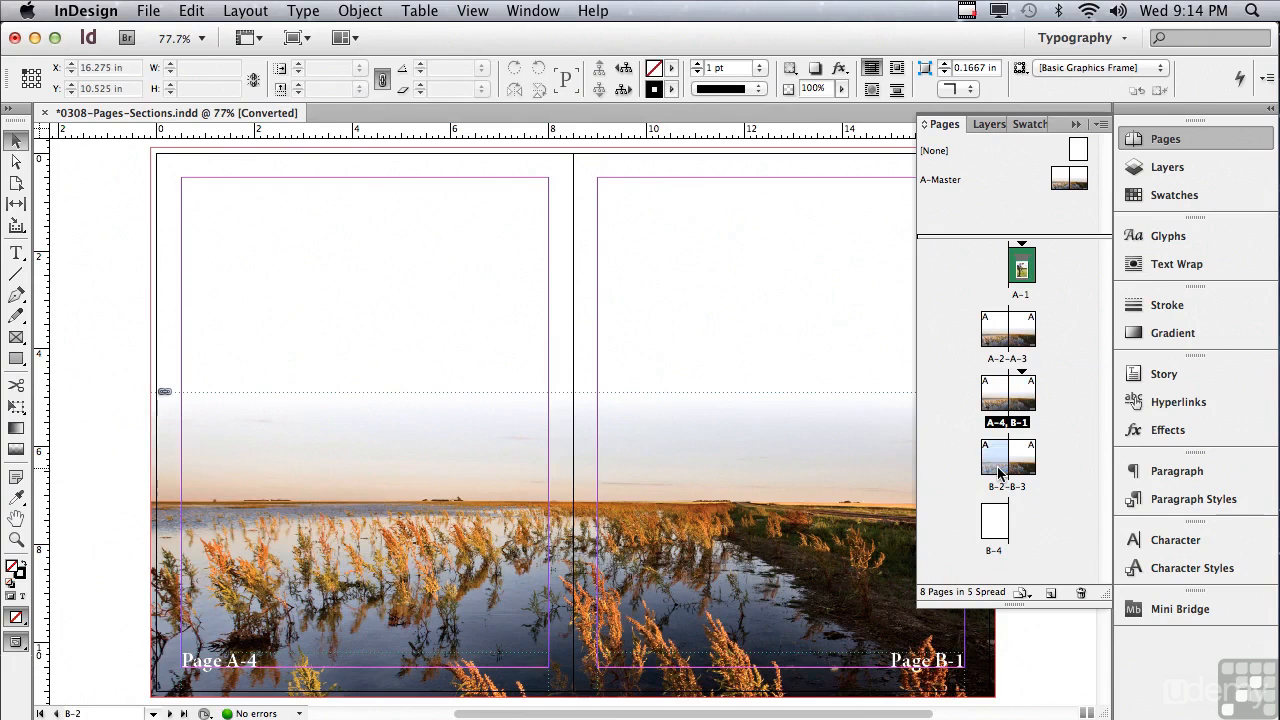
double_click(1022, 473)
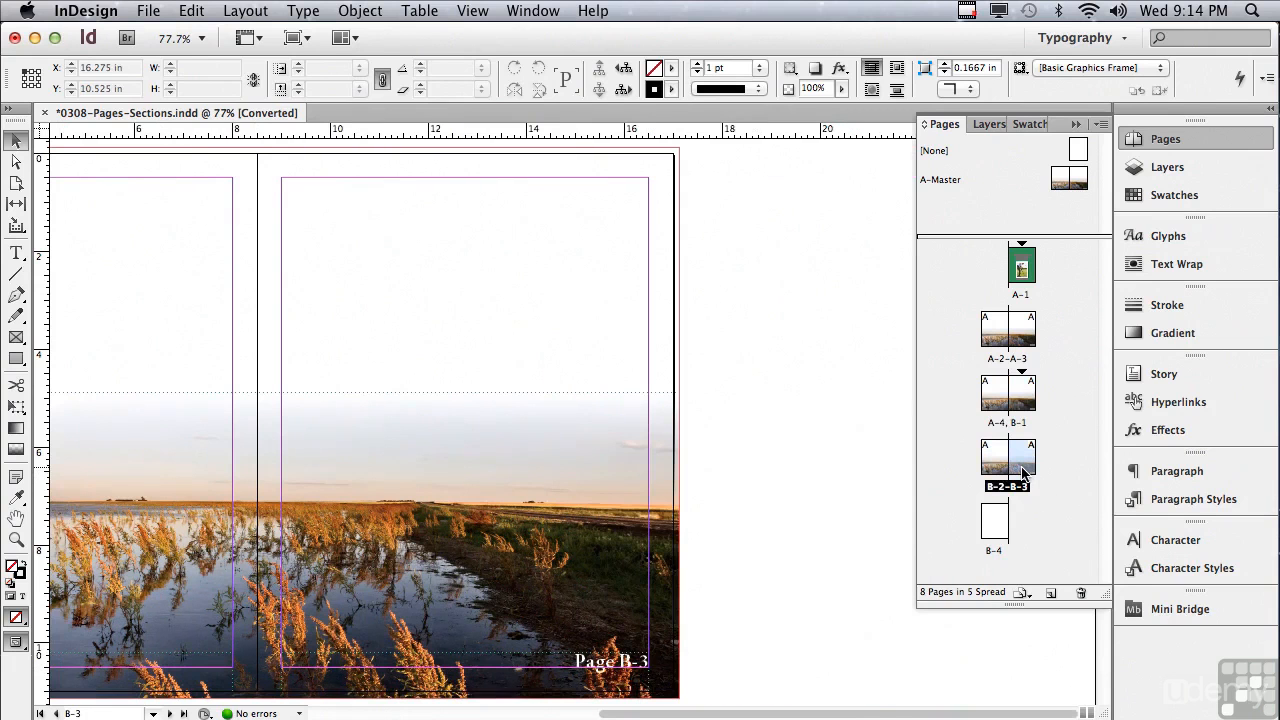
double_click(987, 521)
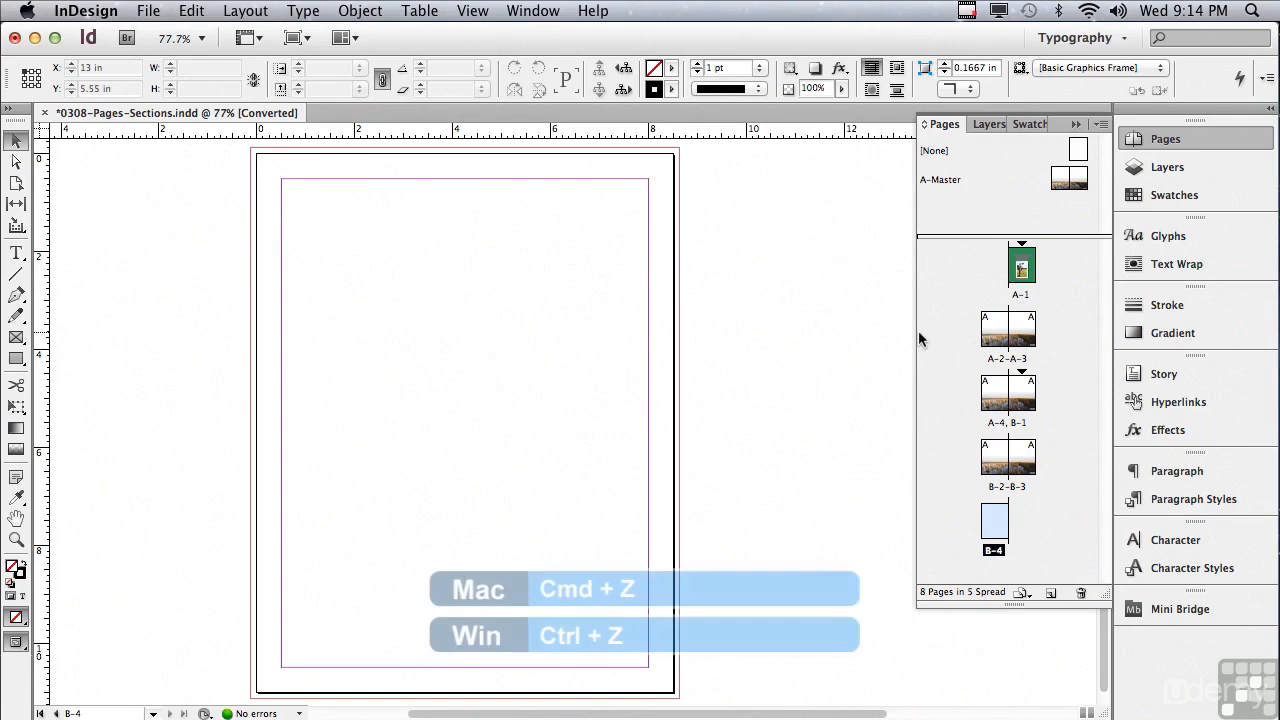
Step: Undo the B section, the "A-" prefix numbering and the page numbering start of 27
key(super+z)
key(super+z)
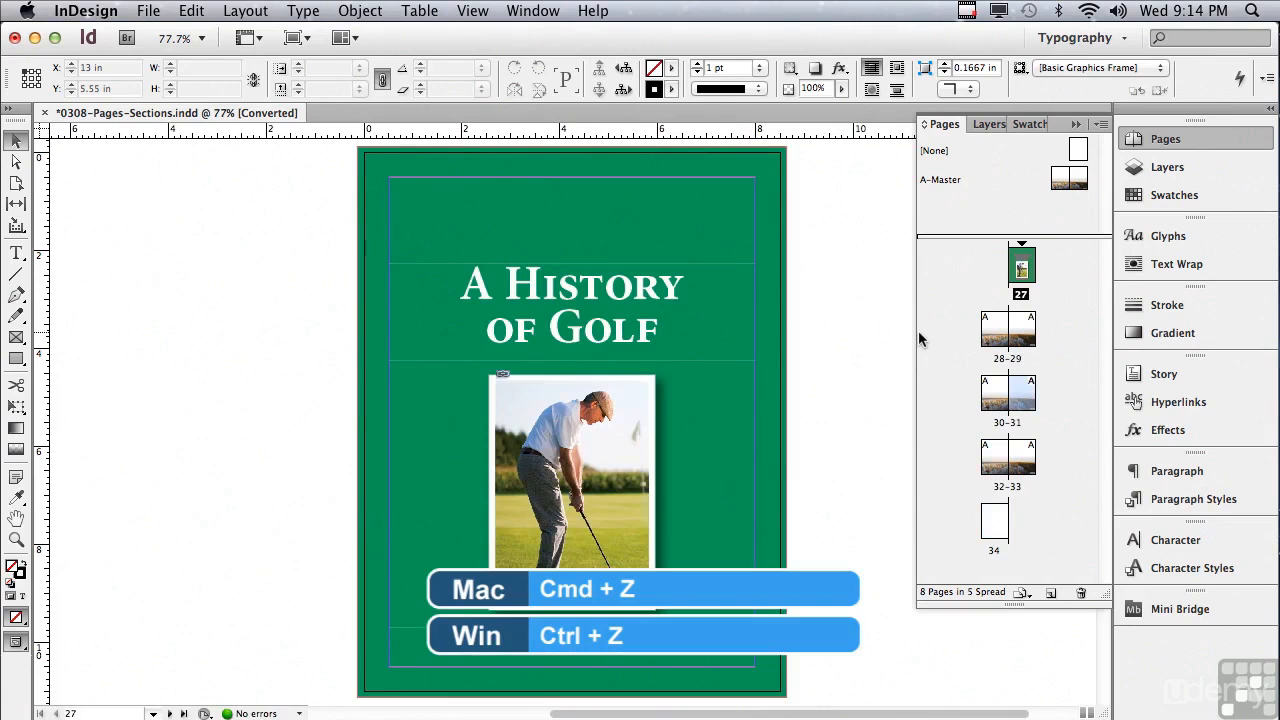
key(super+z)
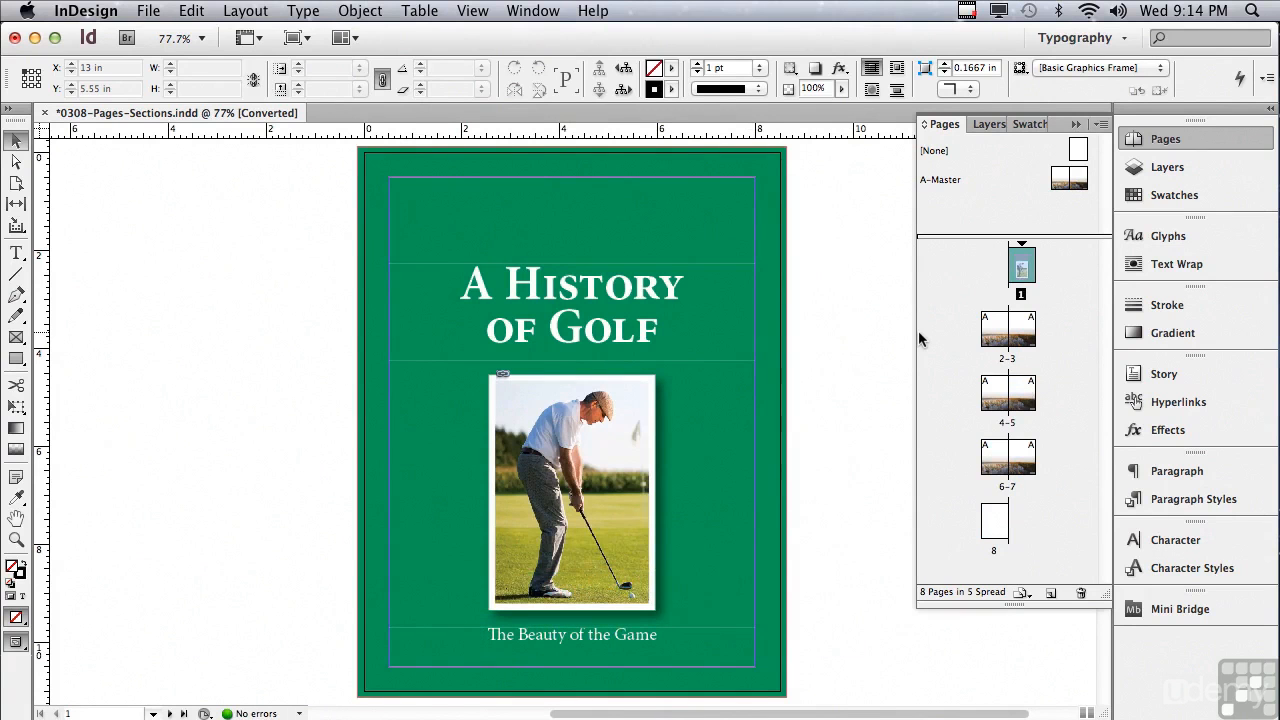
Step: Try moving the blank last page ahead of the cover page, and undo the move
click(993, 530)
drag(993, 530, 983, 282)
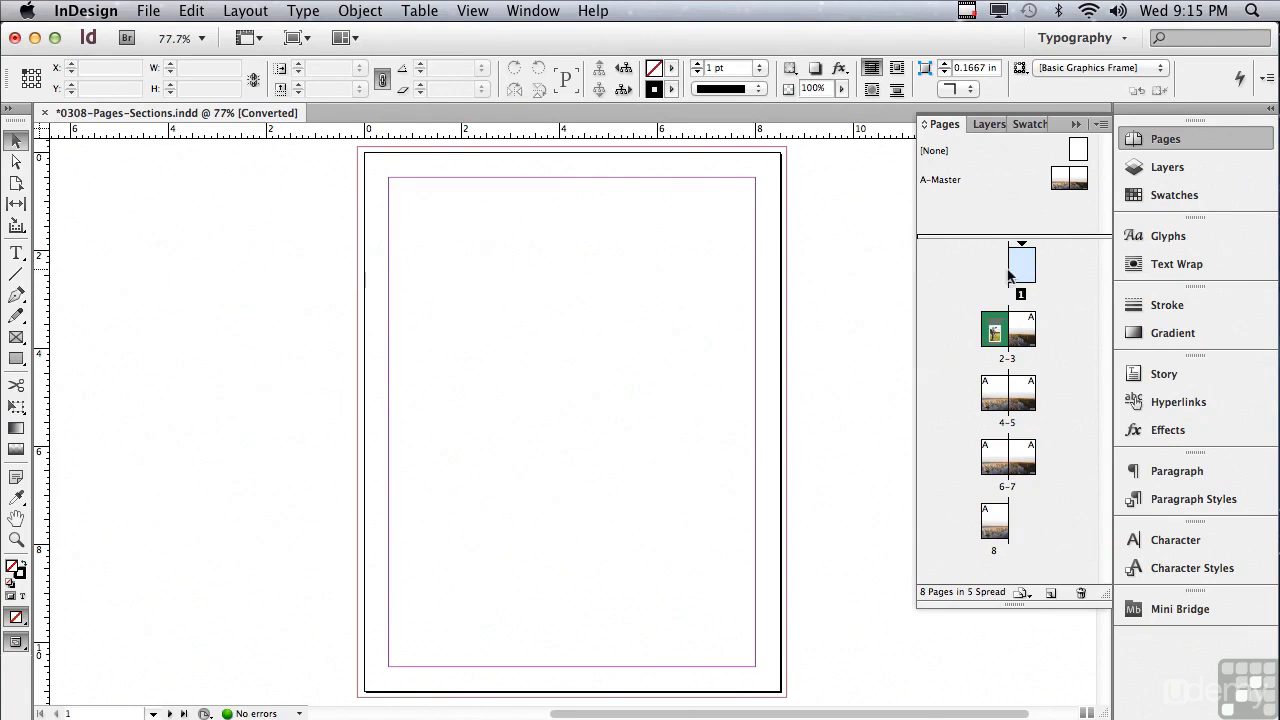
alt+click(995, 521)
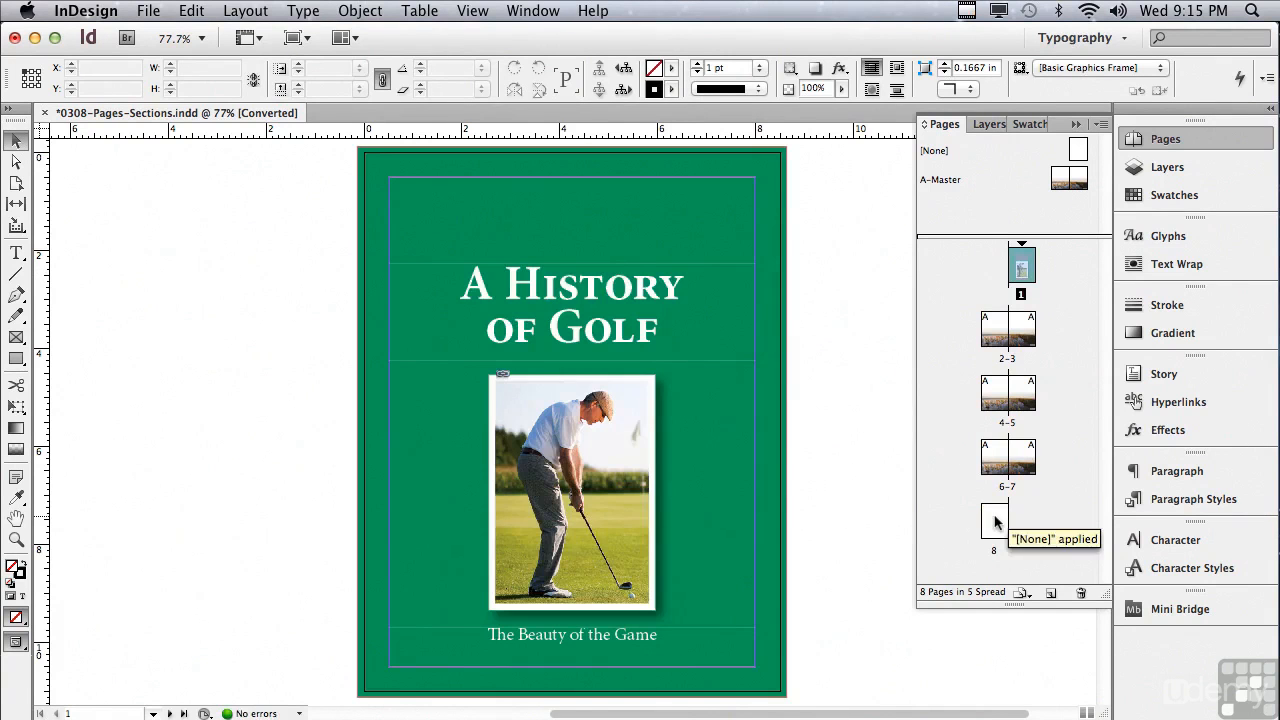
Step: Start a new section at the blank last page with page numbering starting at 8
double_click(995, 521)
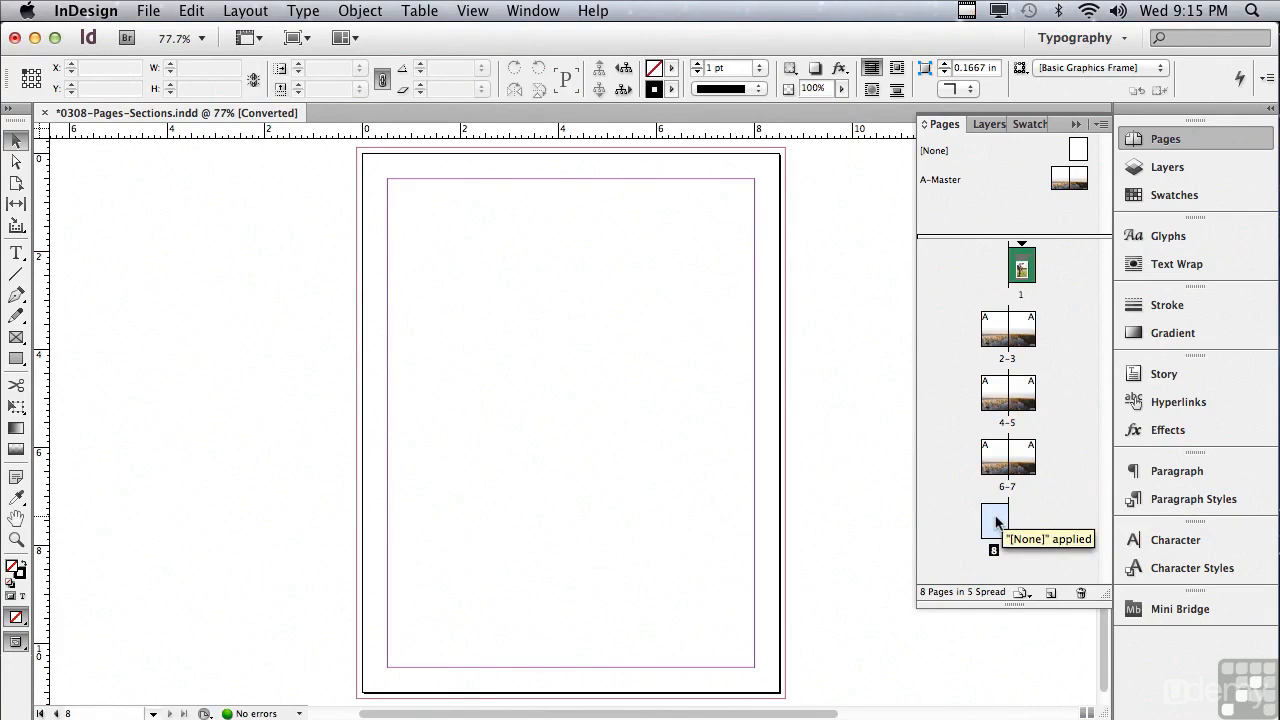
click(1100, 125)
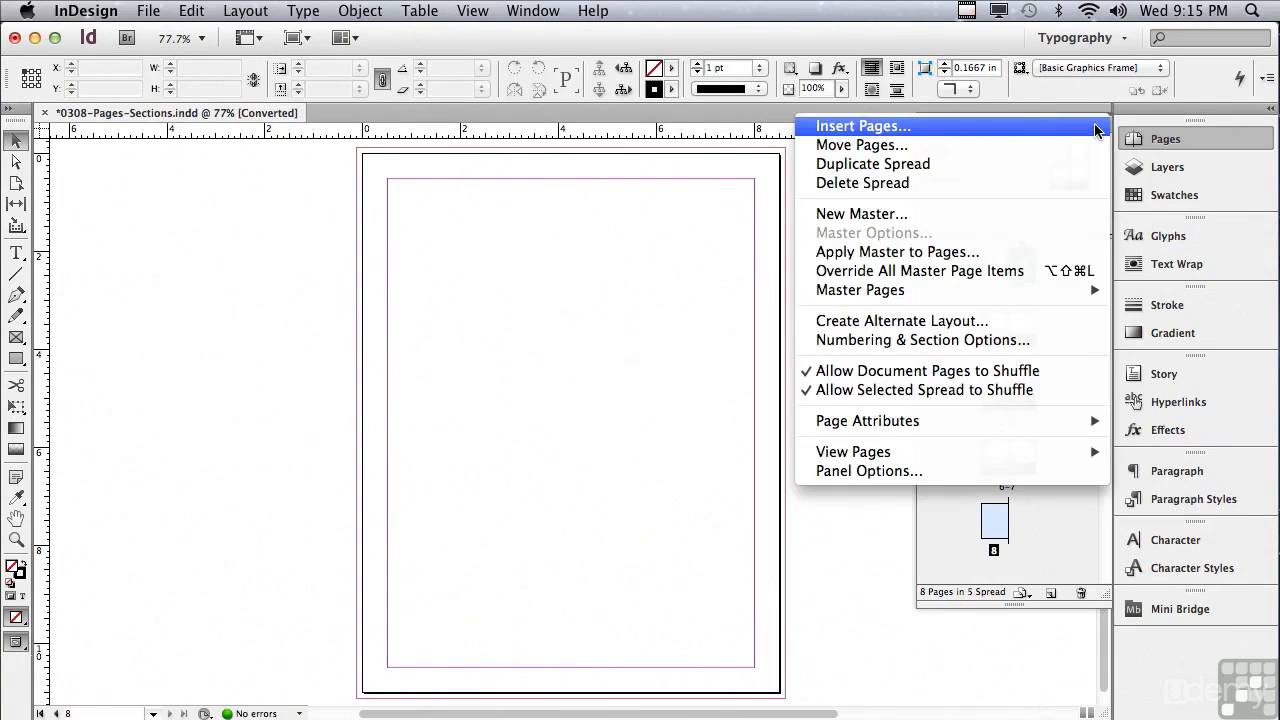
click(920, 340)
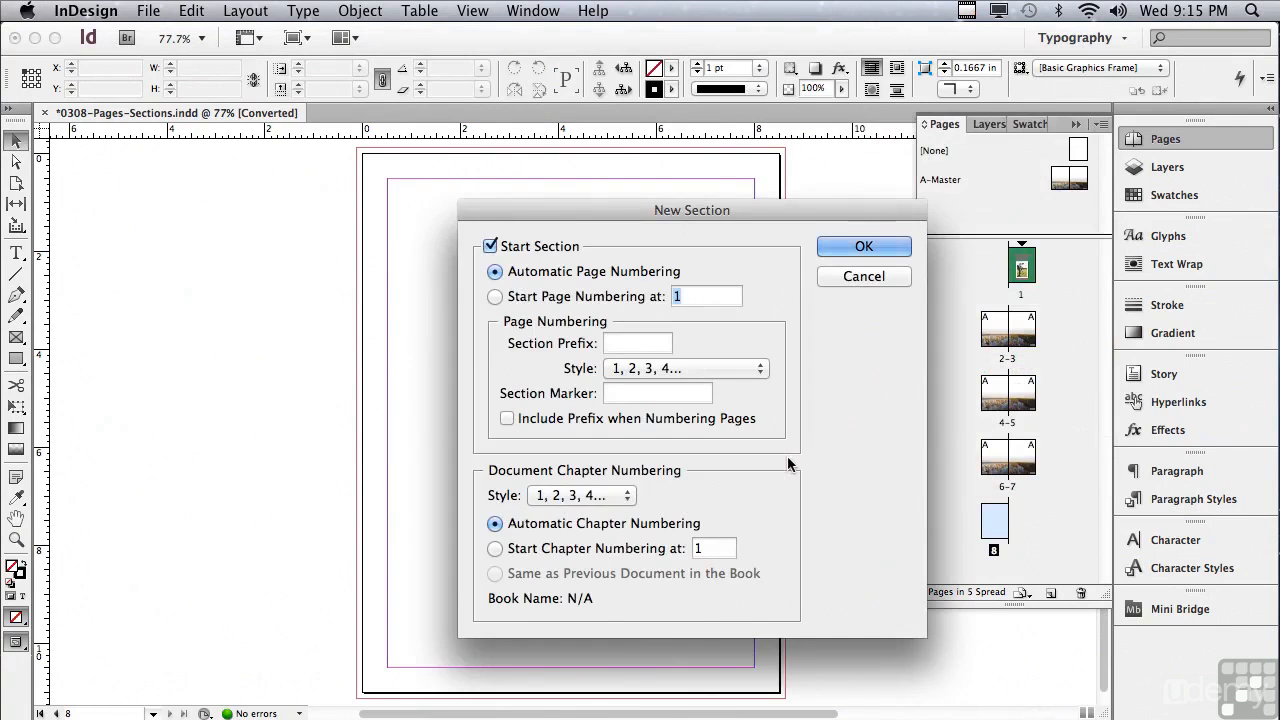
click(494, 297)
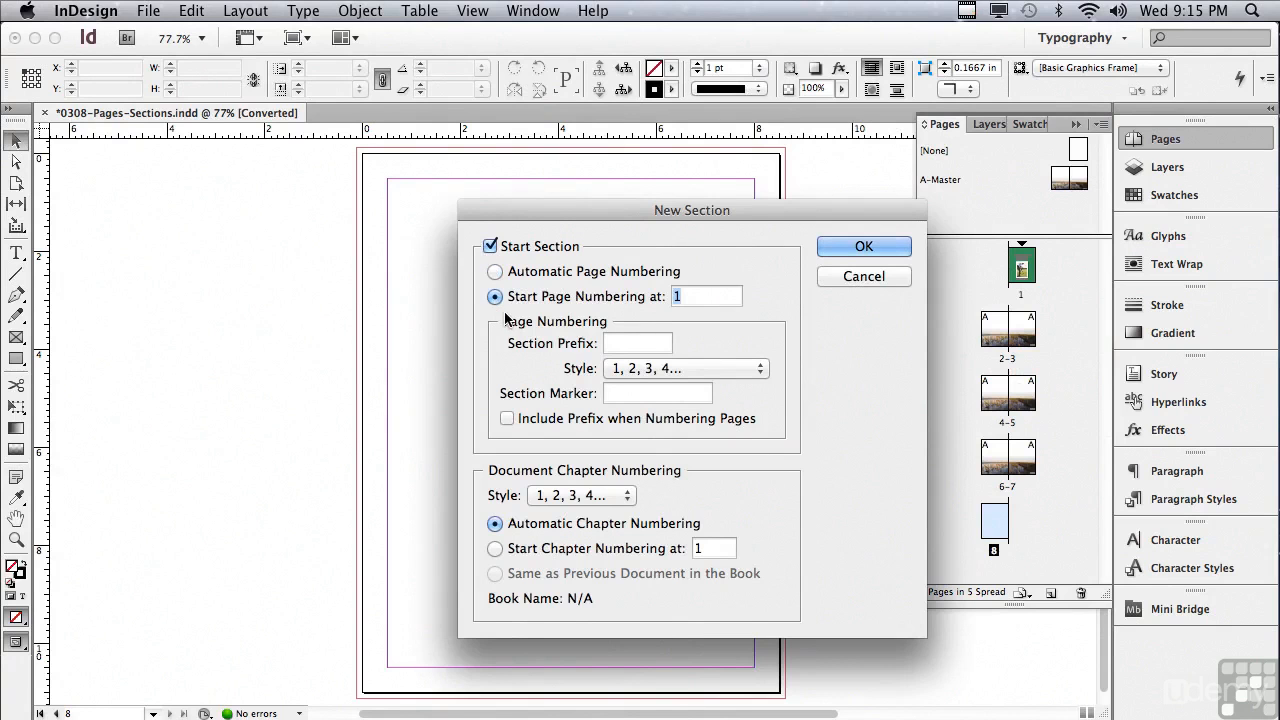
text(8)
click(828, 247)
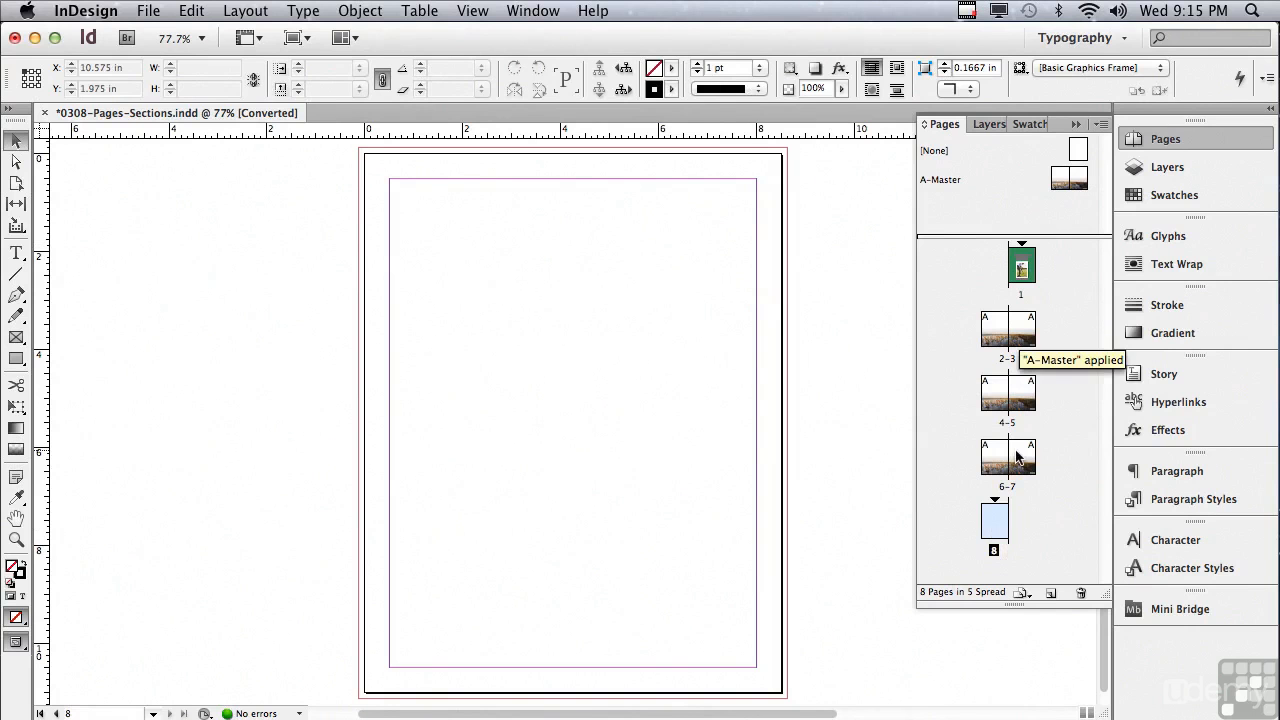
Step: Move the blank page 8 in front of the cover as a left-hand page, and undo the move
drag(992, 518, 1000, 278)
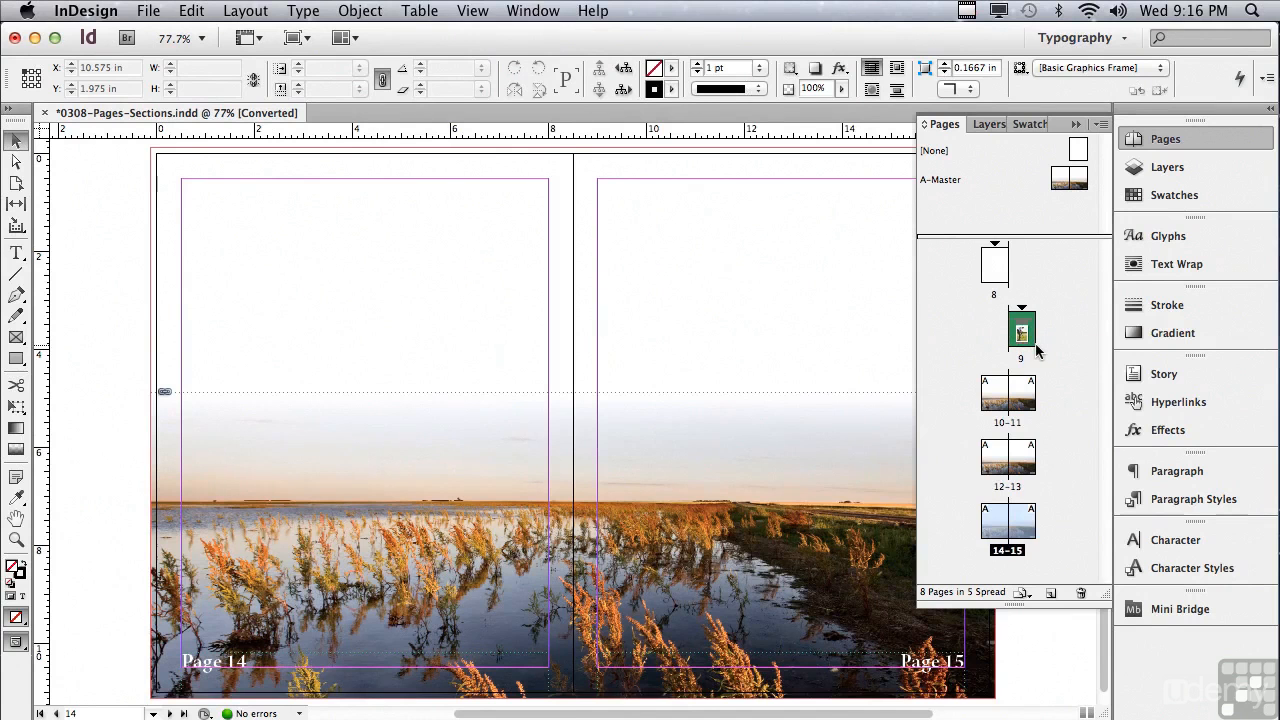
key(super+z)
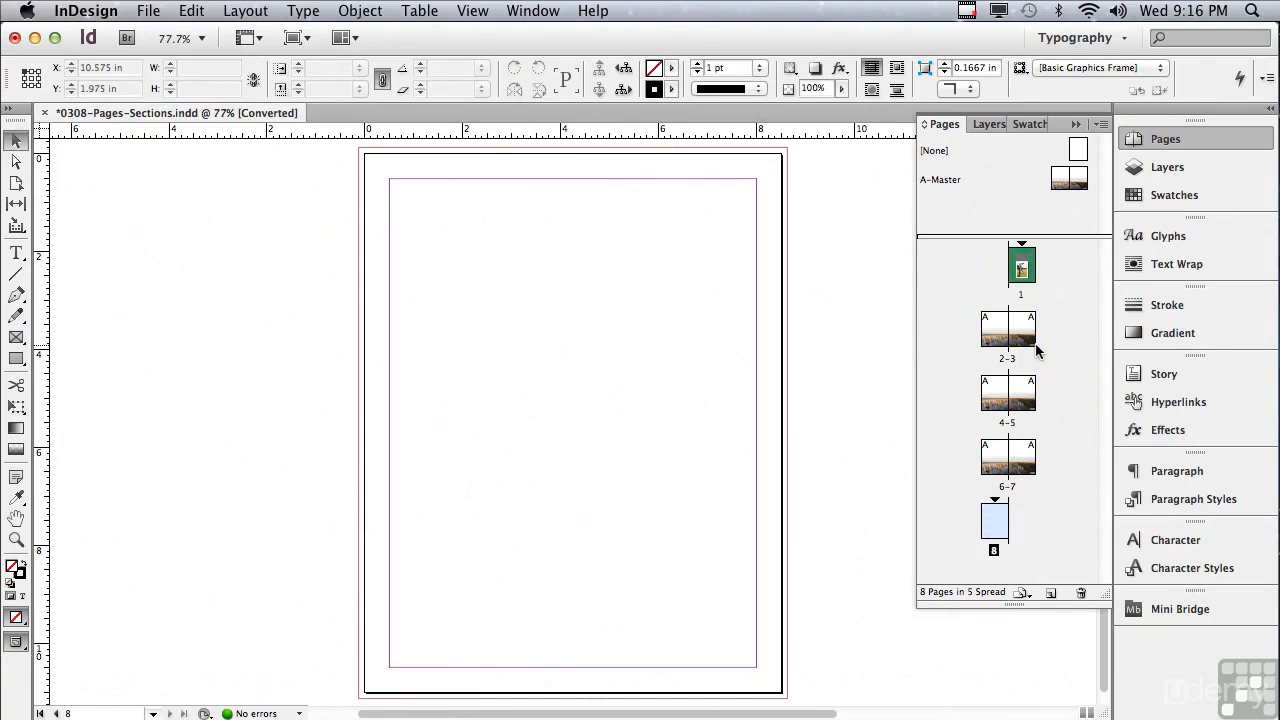
Step: Turn off document page shuffling and move the blank page 8 to the left side of the cover page, forming one spread
click(1097, 124)
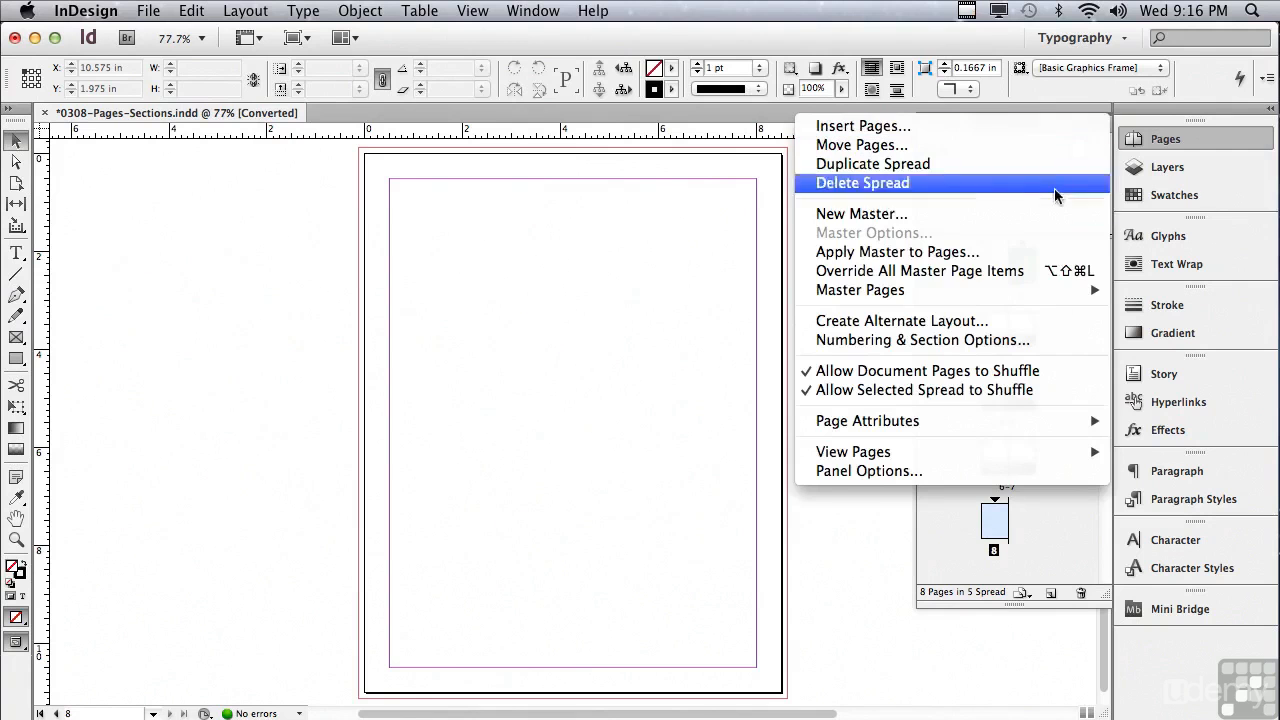
click(965, 373)
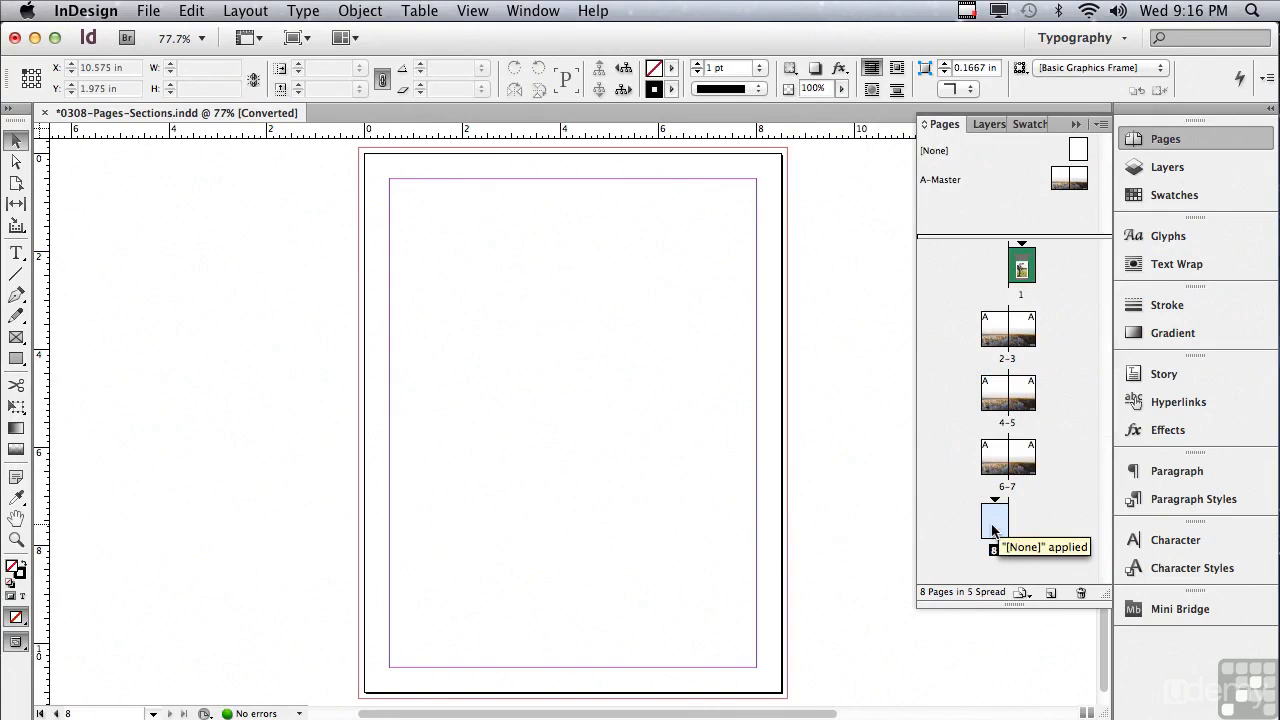
drag(992, 530, 1002, 278)
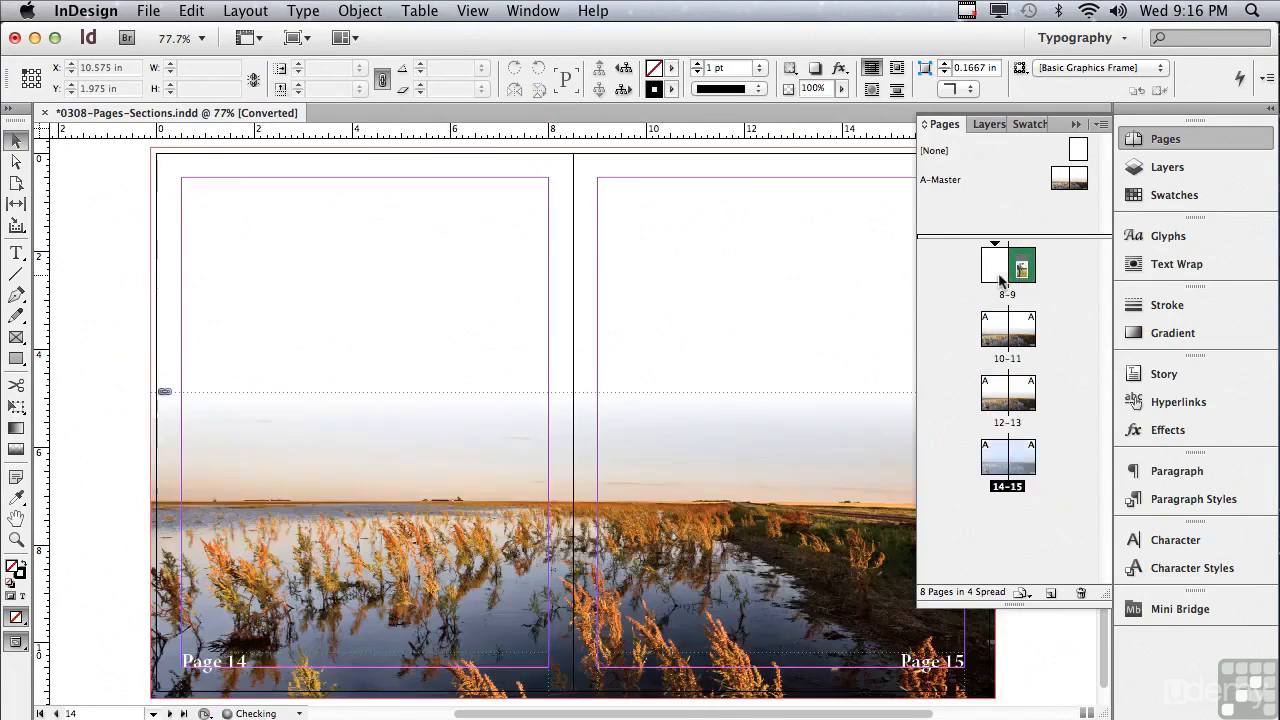
double_click(1008, 295)
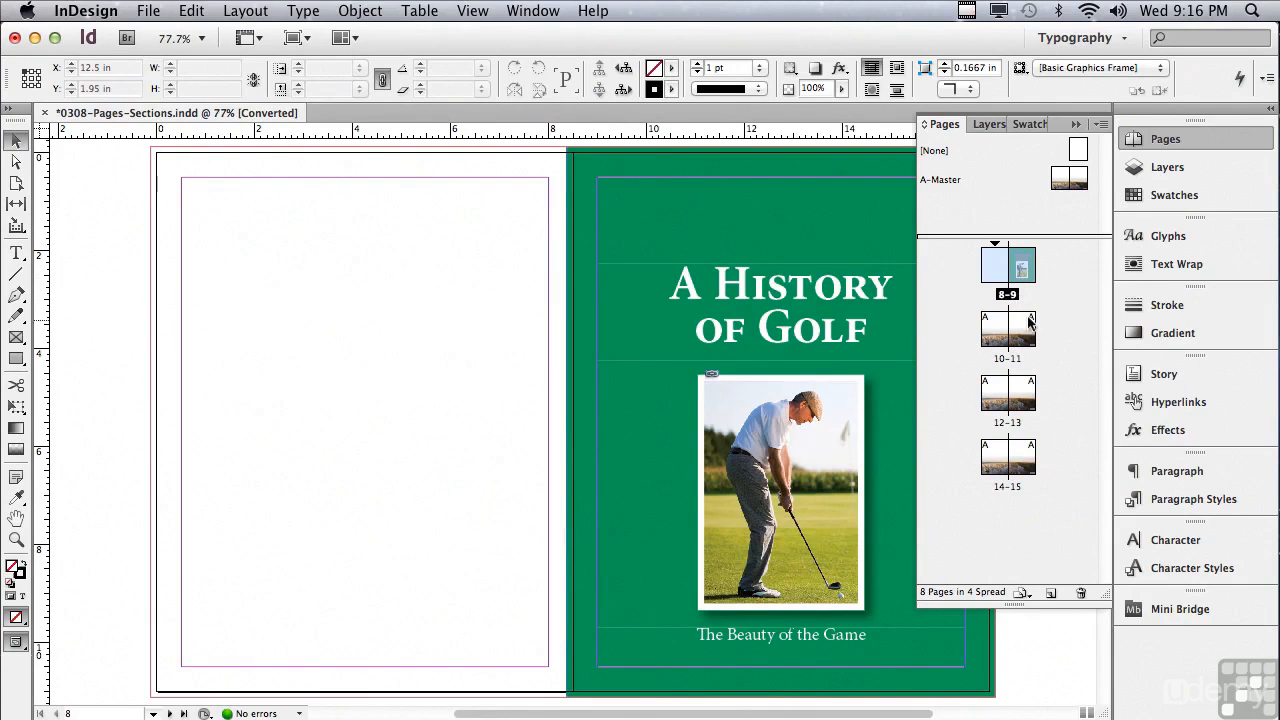
alt+click(992, 279)
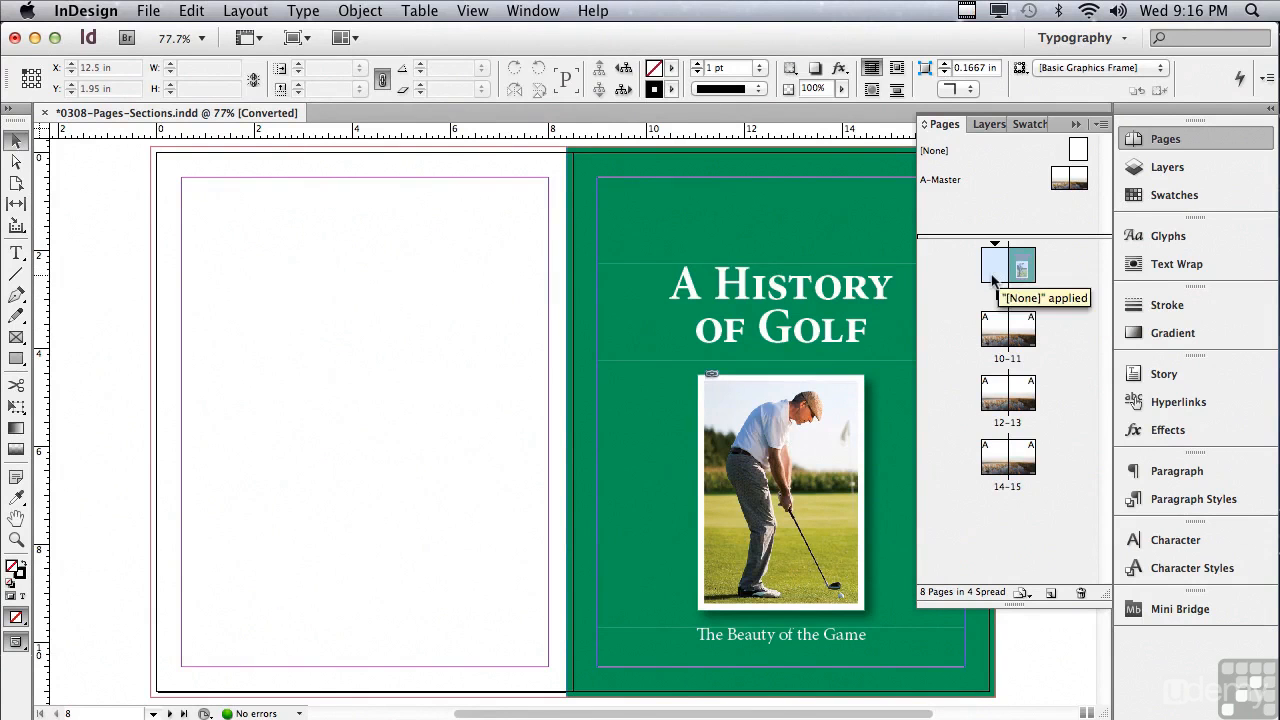
Step: Start a new section at the cover page with page numbering starting at 1
double_click(1025, 260)
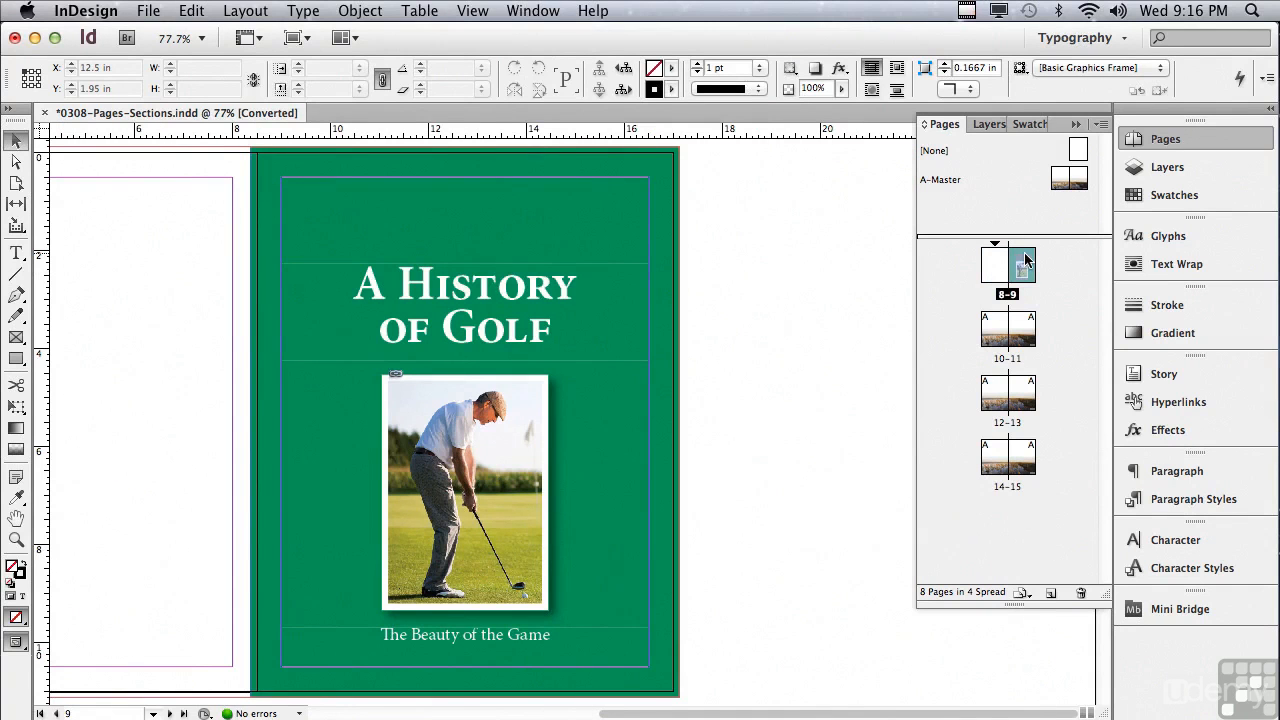
click(1100, 127)
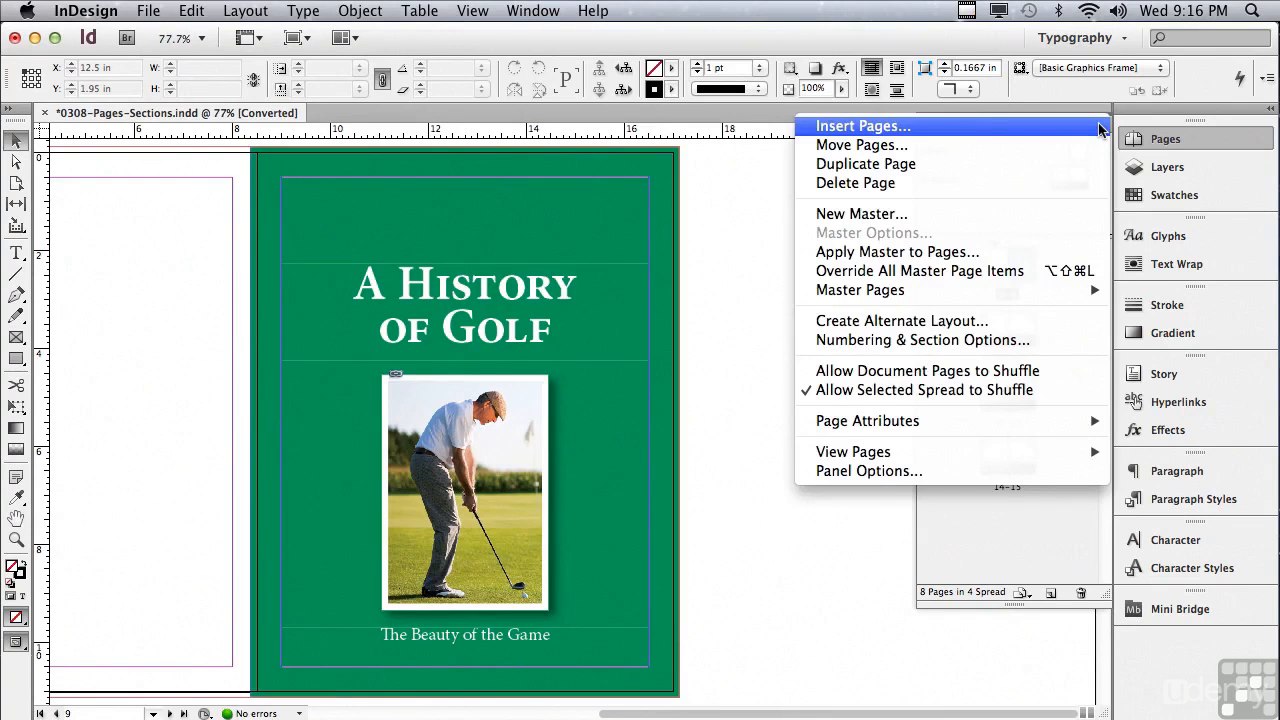
click(993, 340)
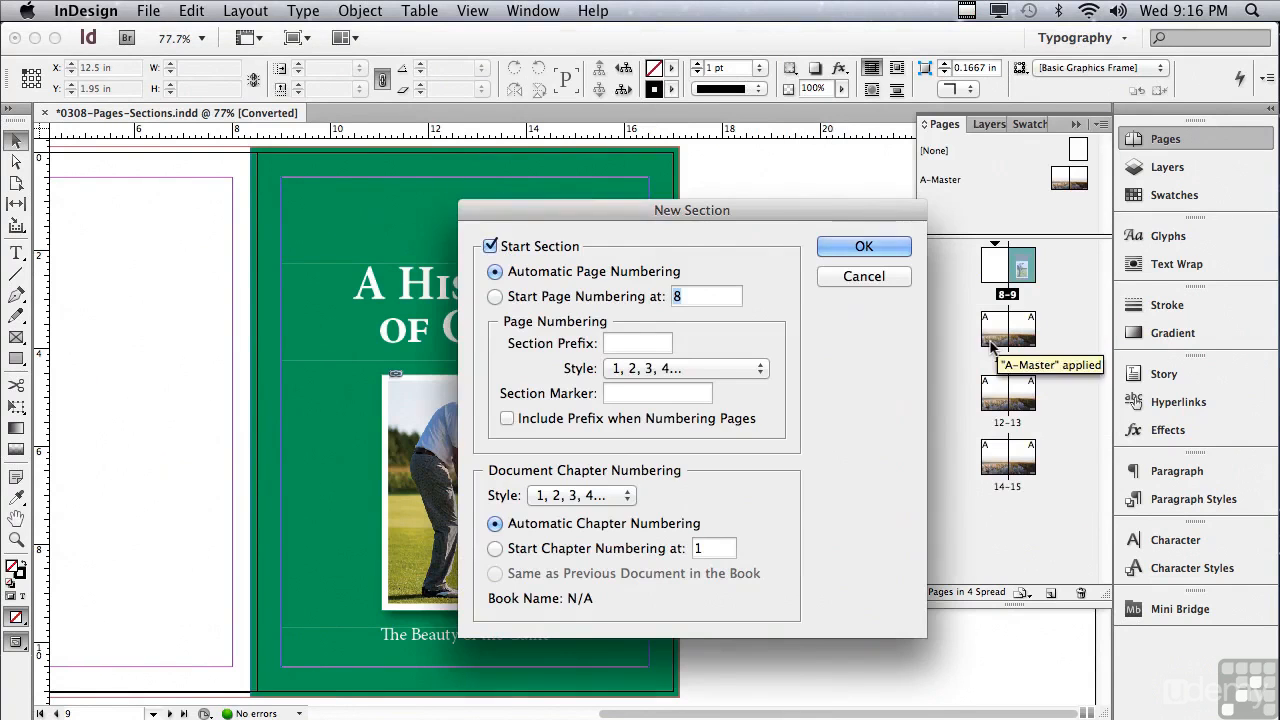
click(495, 296)
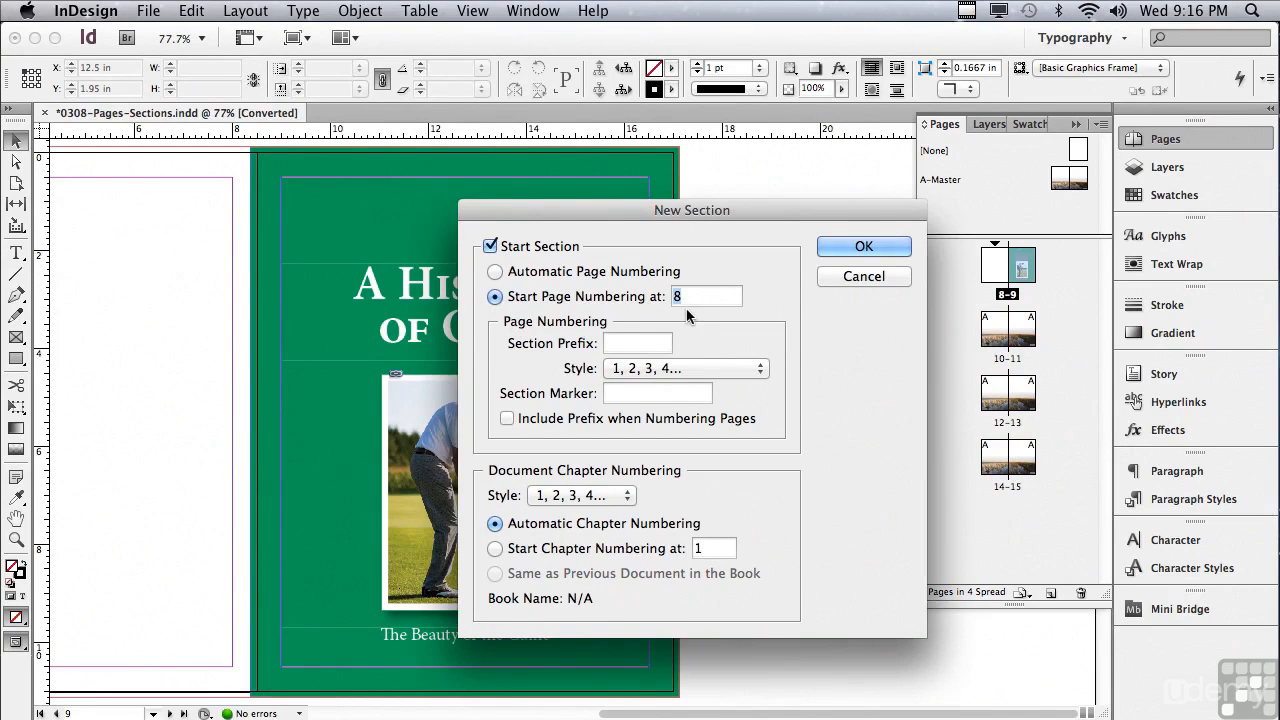
text(1)
click(838, 250)
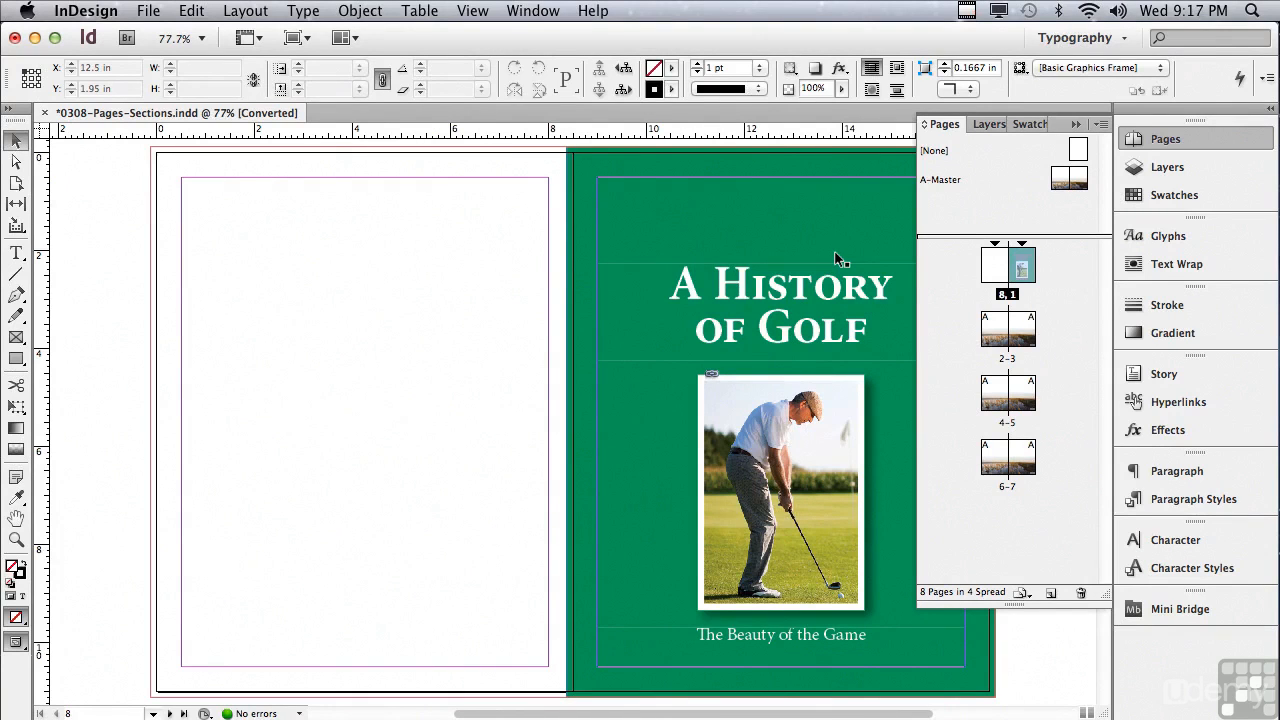
Step: Extend the green cover background frame leftward across the blank page to its outer bleed, making it 17.25 in wide
click(835, 252)
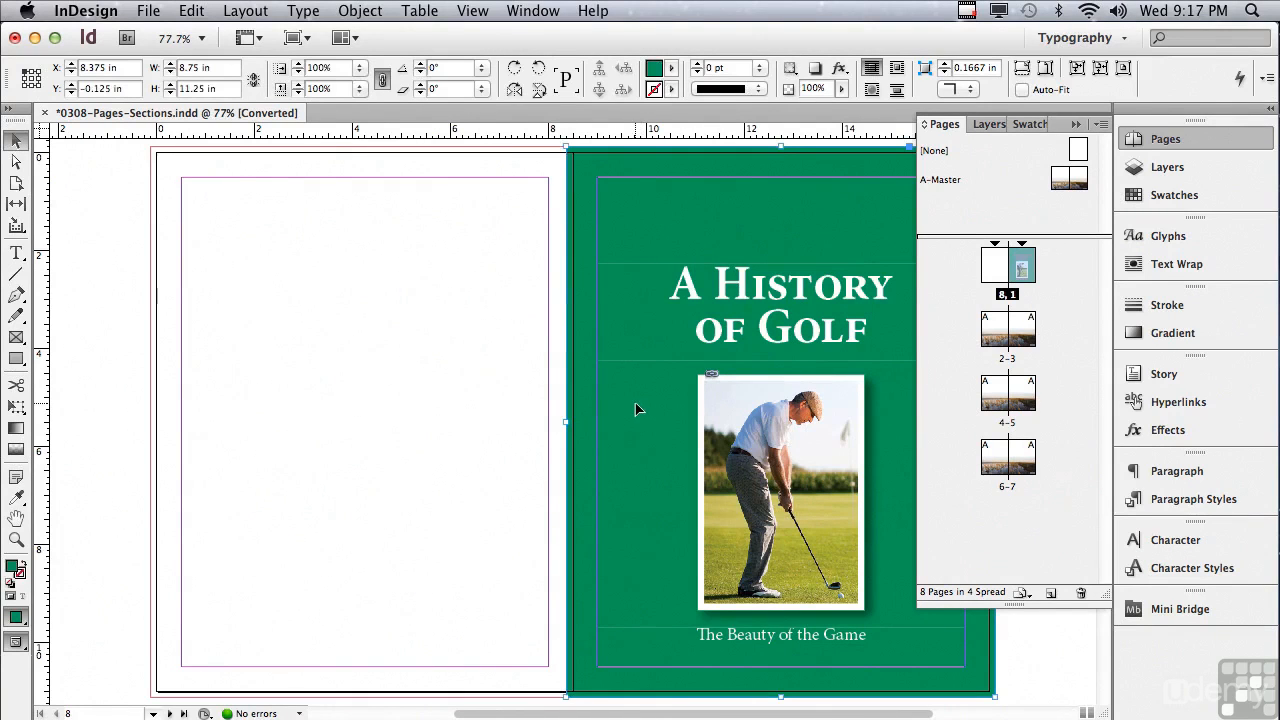
drag(566, 423, 150, 385)
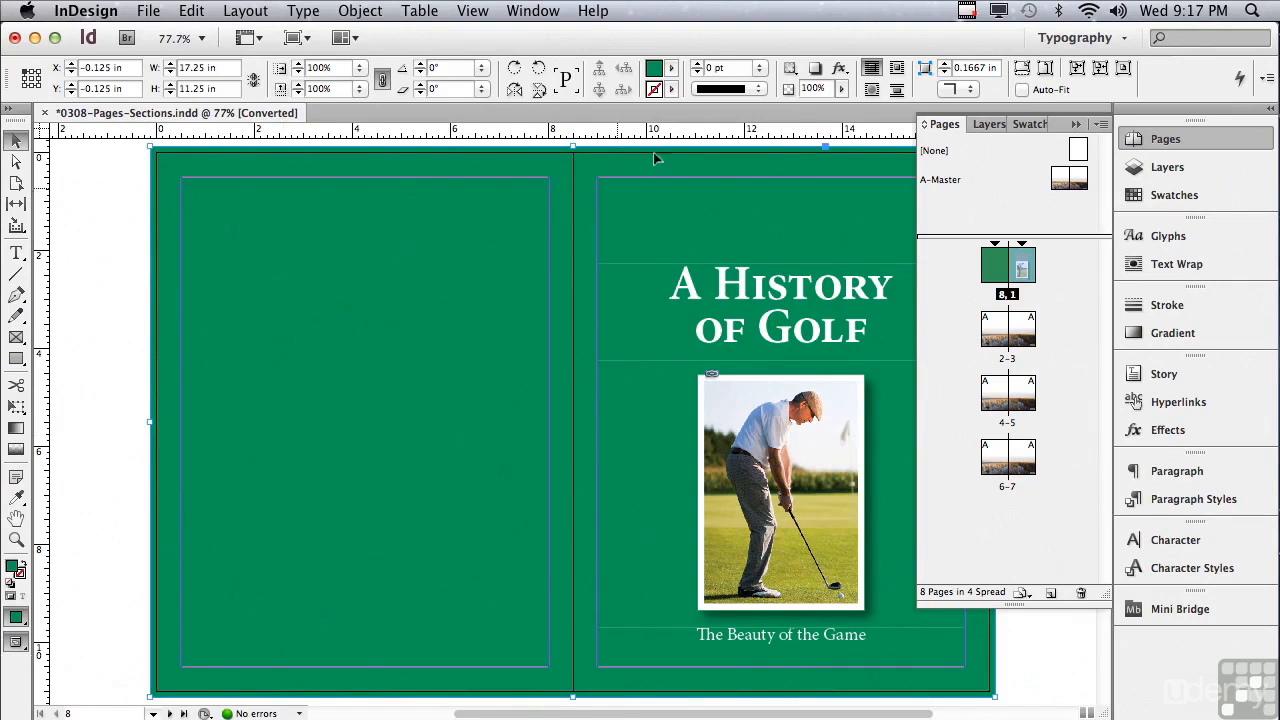
Step: Change the cover background frame's fill to [Paper] and turn on Auto-Fit for it
click(671, 68)
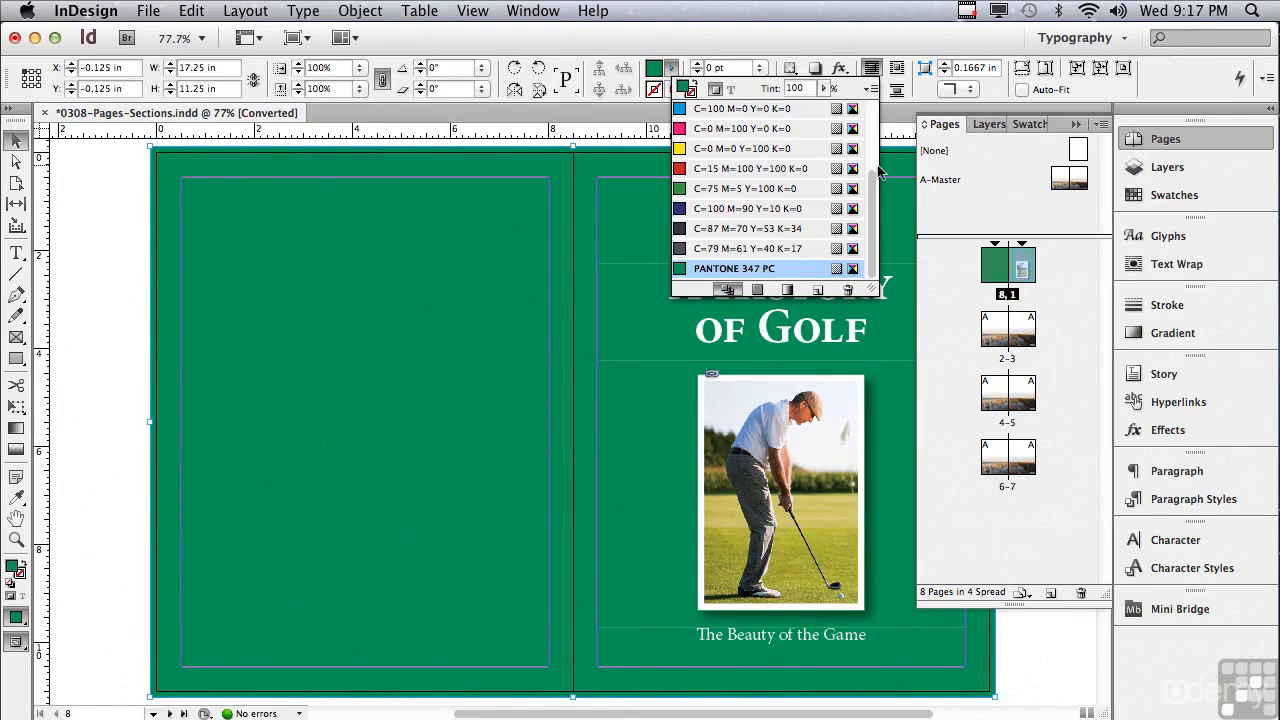
drag(873, 190, 877, 125)
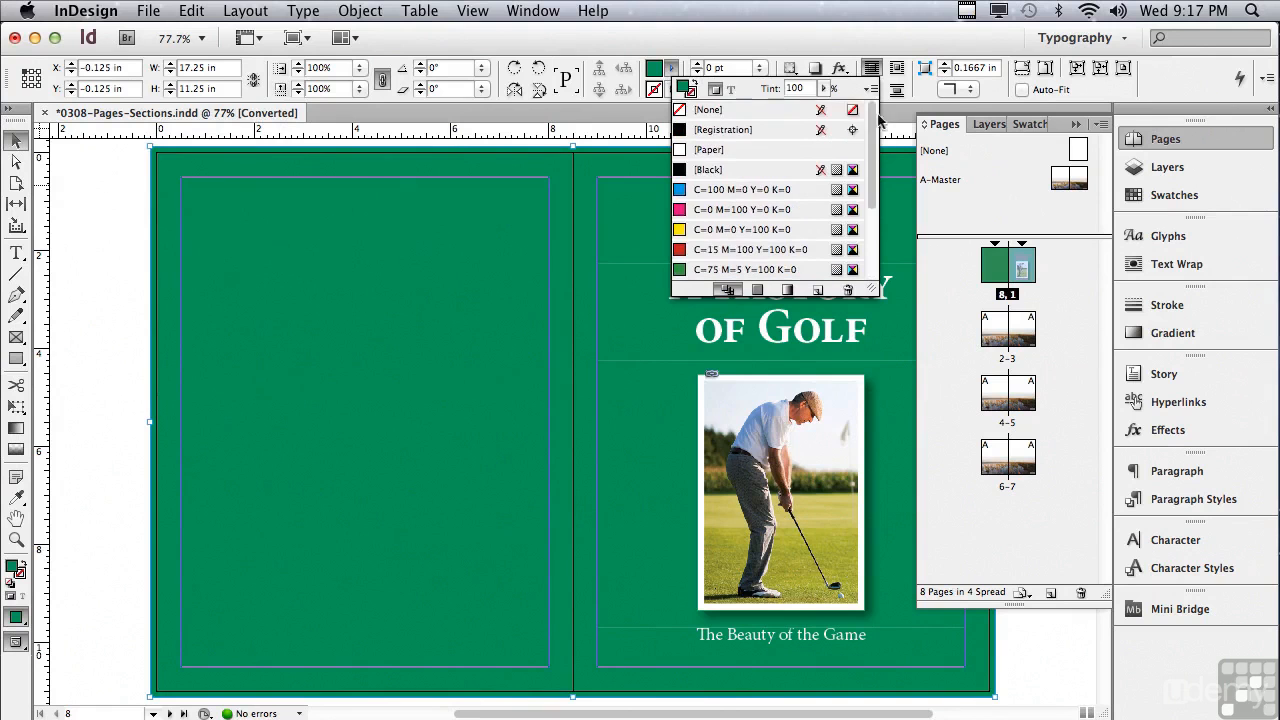
click(700, 150)
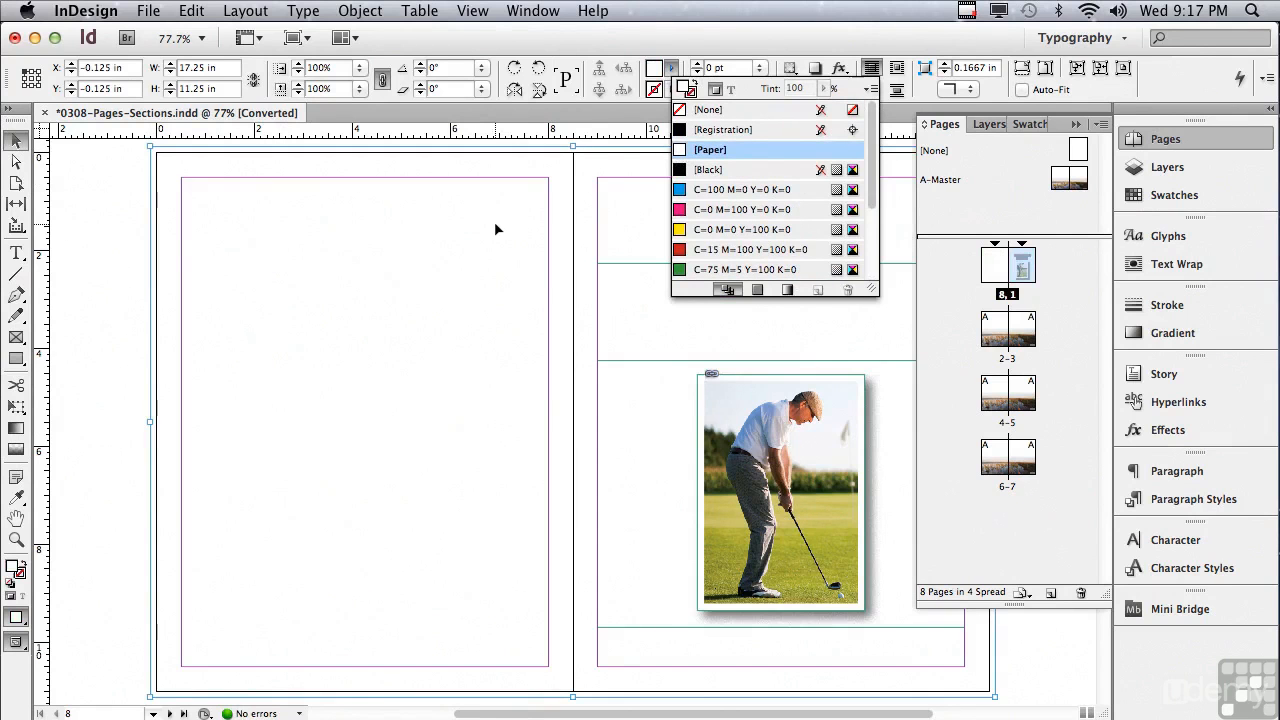
click(1095, 89)
click(1095, 89)
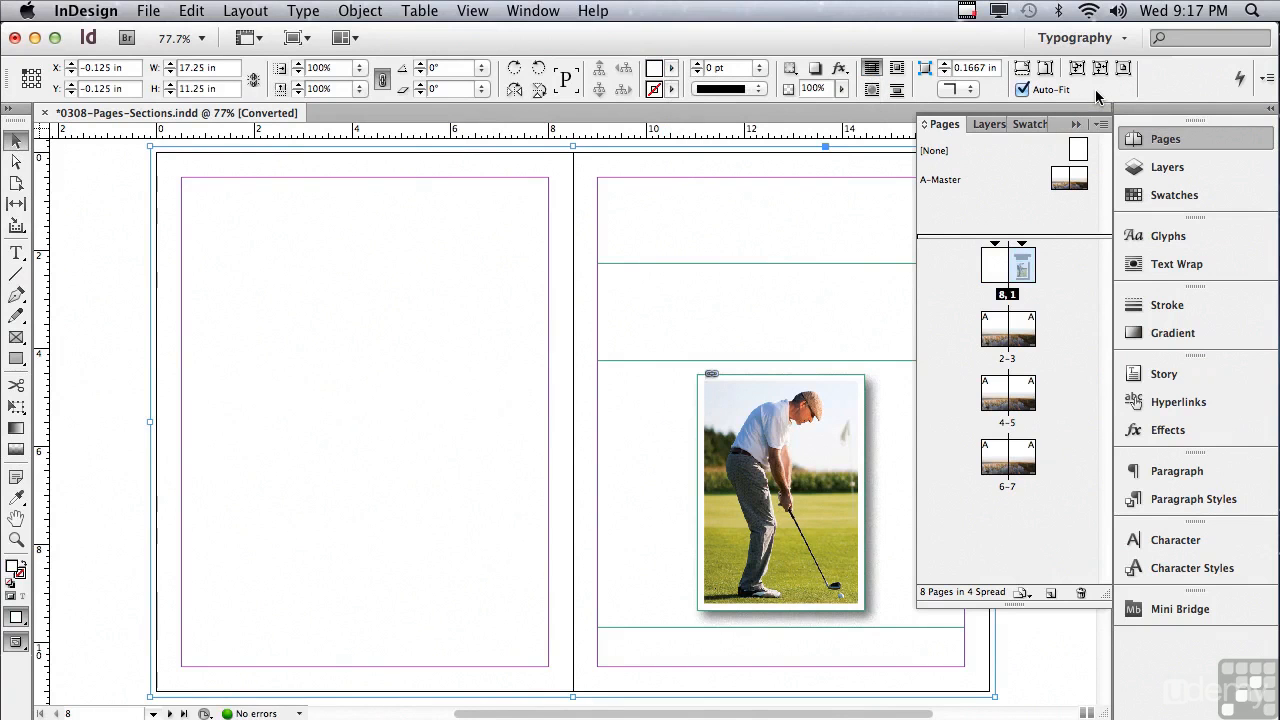
Step: Place the photo 127_2799143.JPG from Mini Bridge into the cover background frame and preview the spread
click(533, 12)
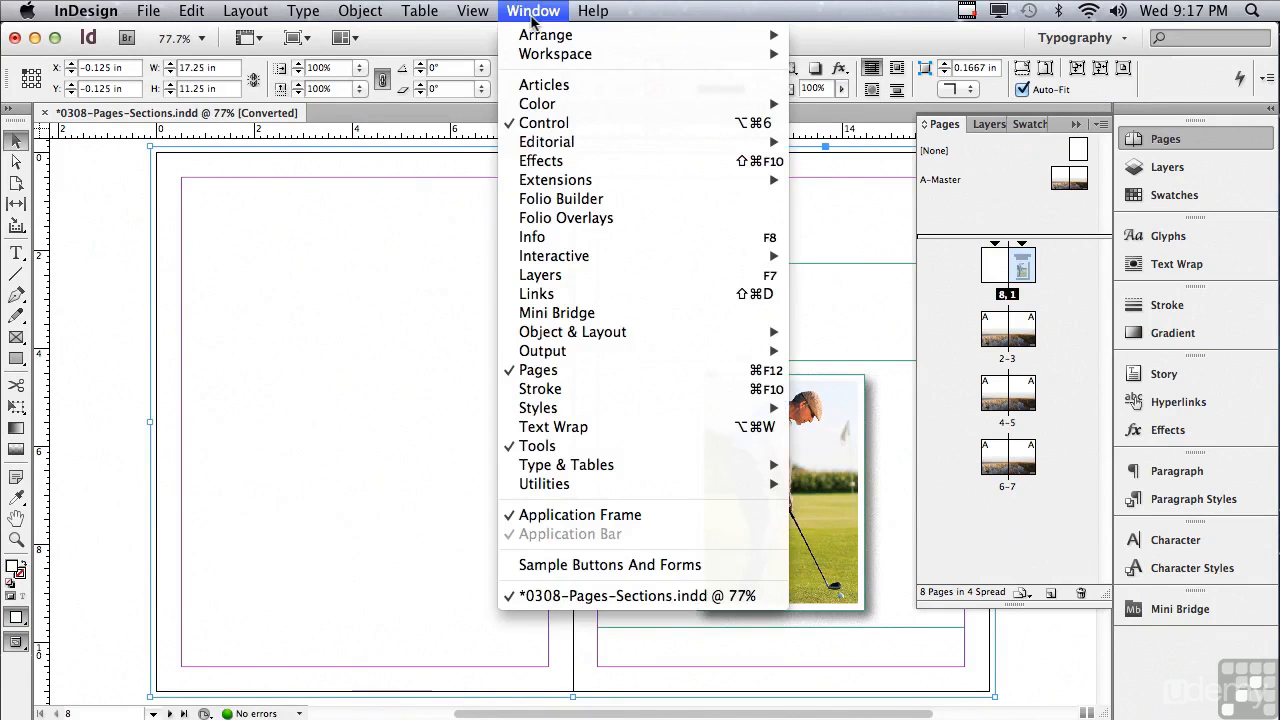
click(561, 314)
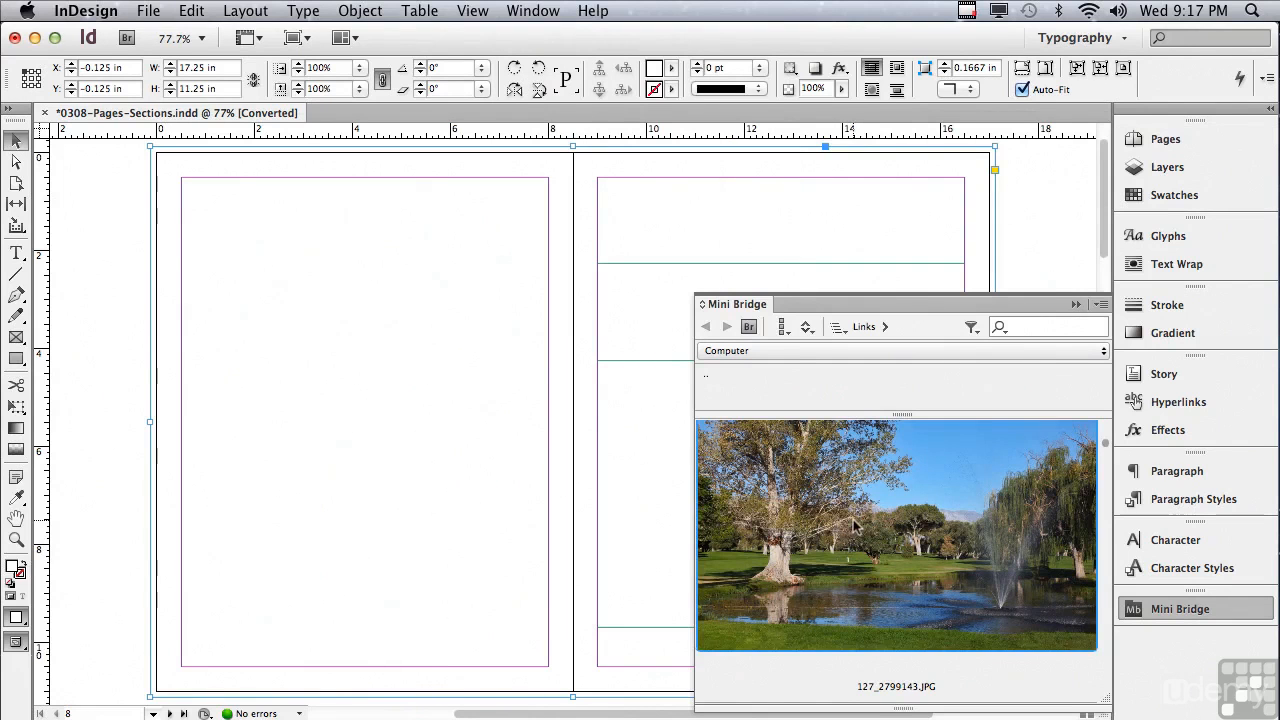
drag(855, 522, 462, 482)
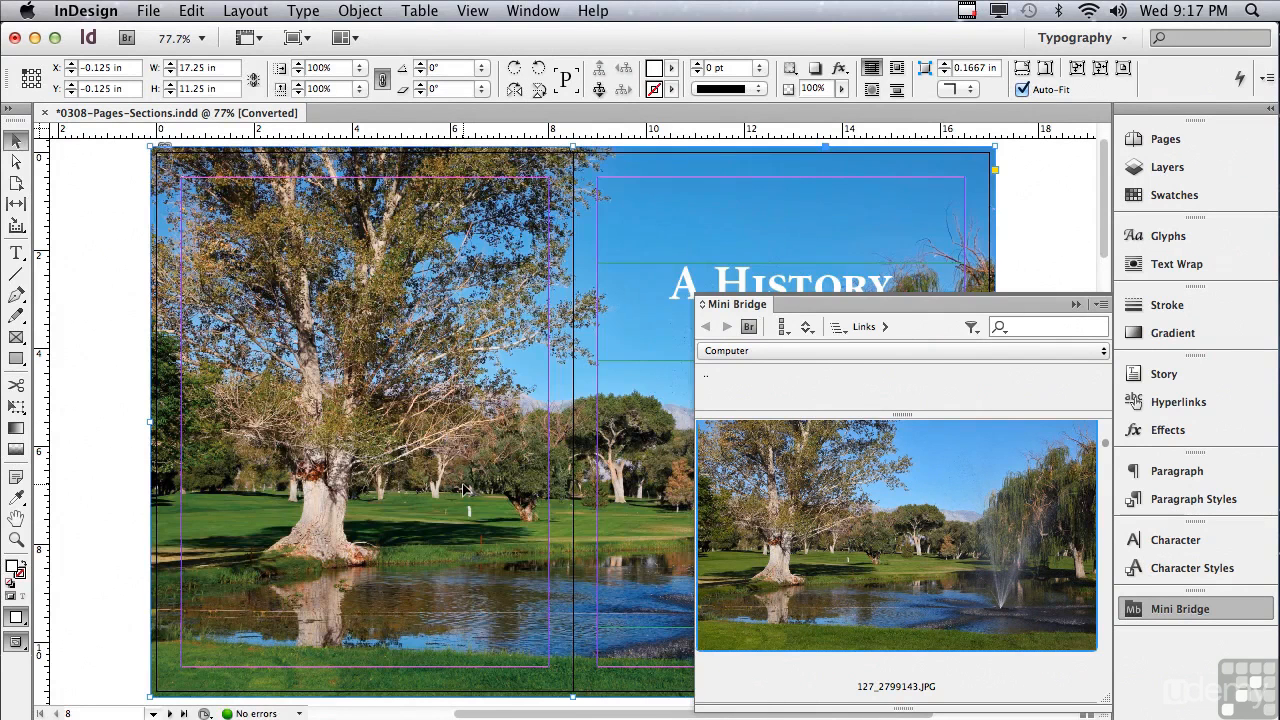
click(1076, 305)
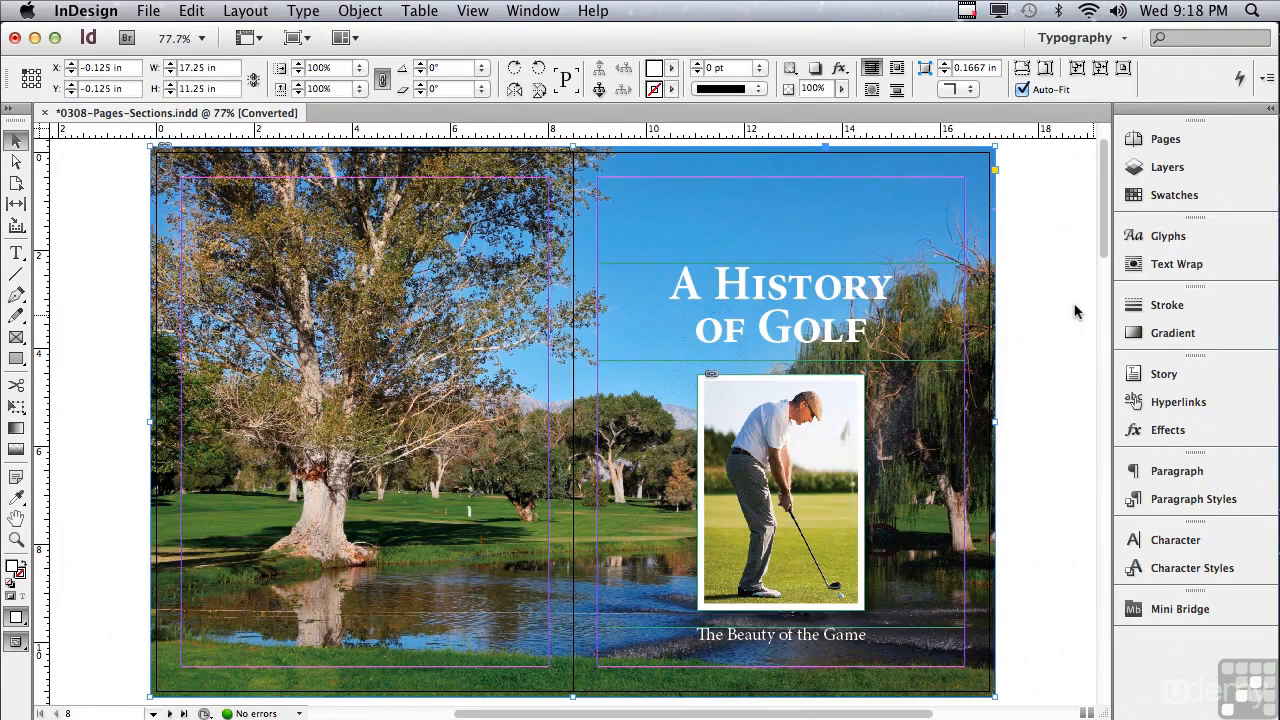
key(w)
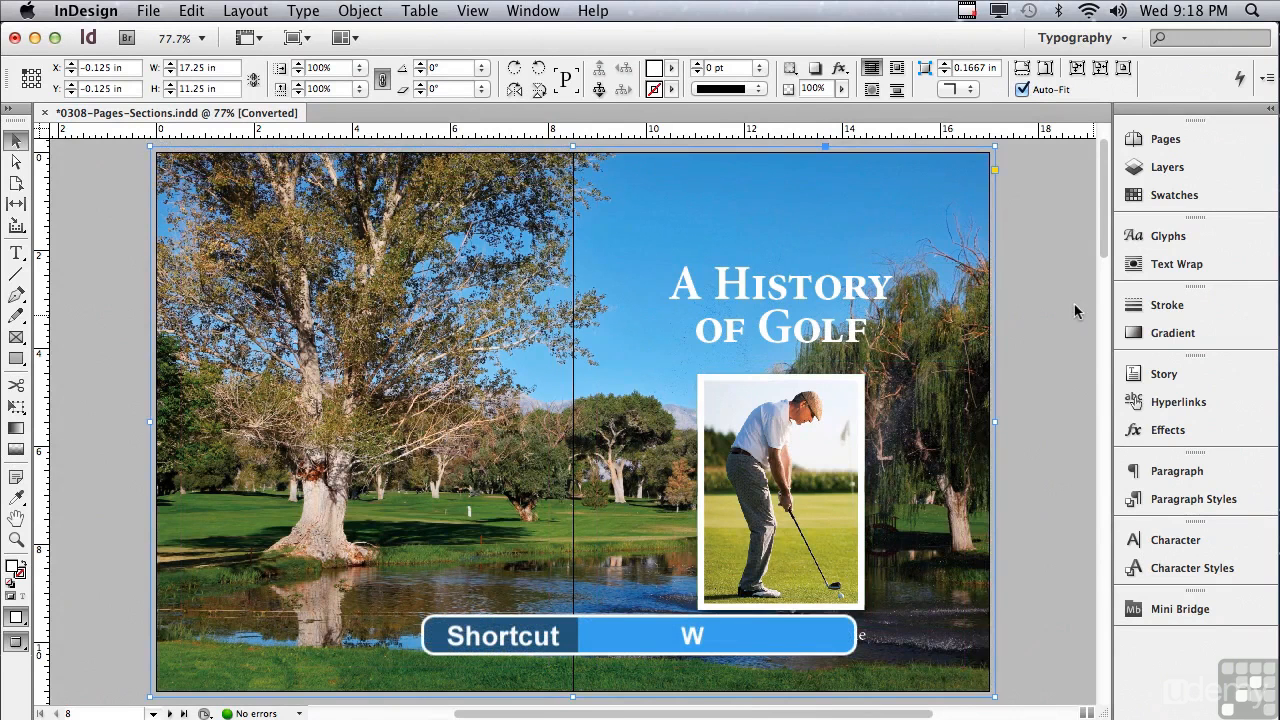